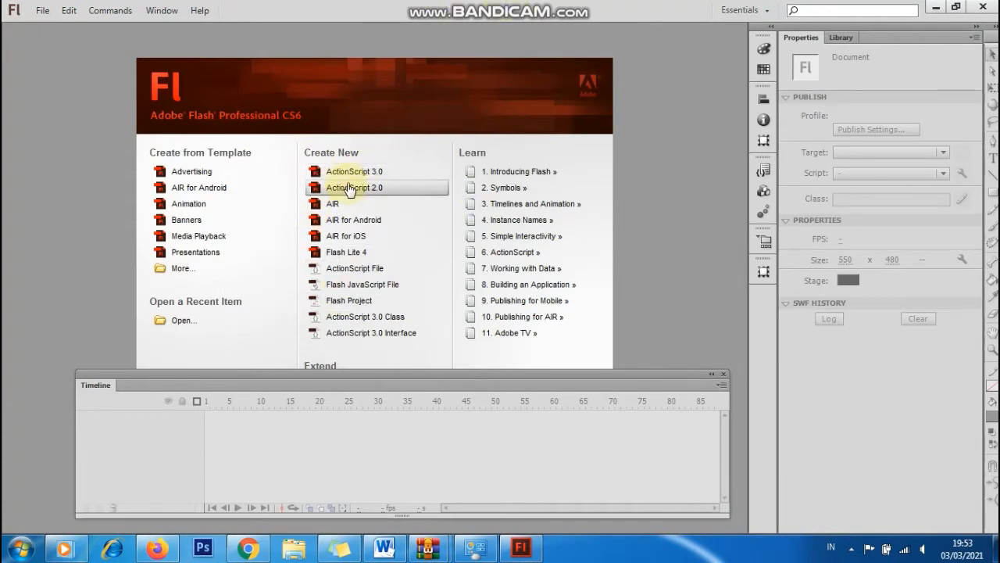
Create a new ActionScript 2.0 document from the Welcome screen.
{"action": "left_click", "coordinate": [349, 189]}
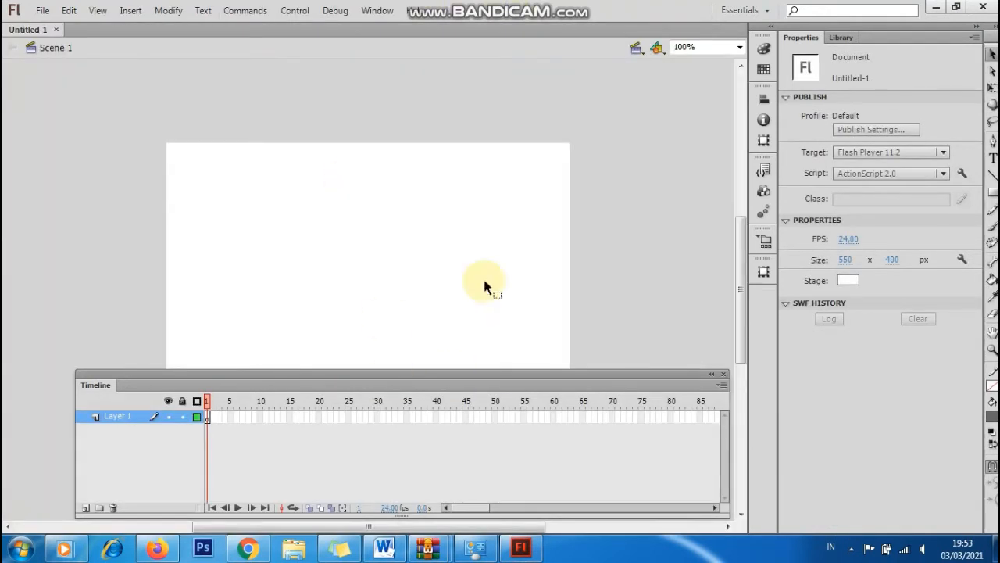
Type the name as static text on the stage with the Text tool.
{"action": "left_click_drag", "start_coordinate": [742, 276], "coordinate": [746, 300]}
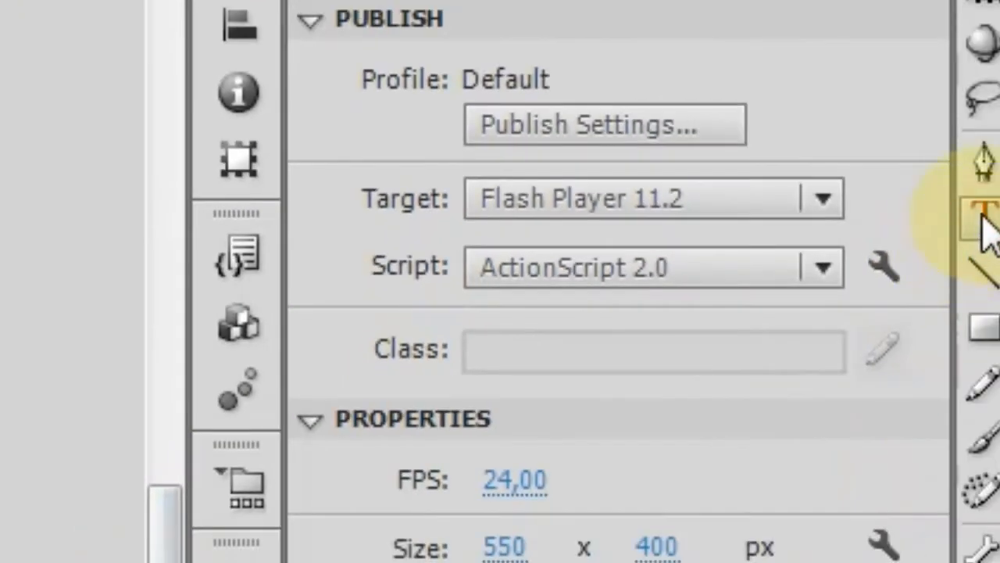
{"action": "left_click", "coordinate": [983, 221]}
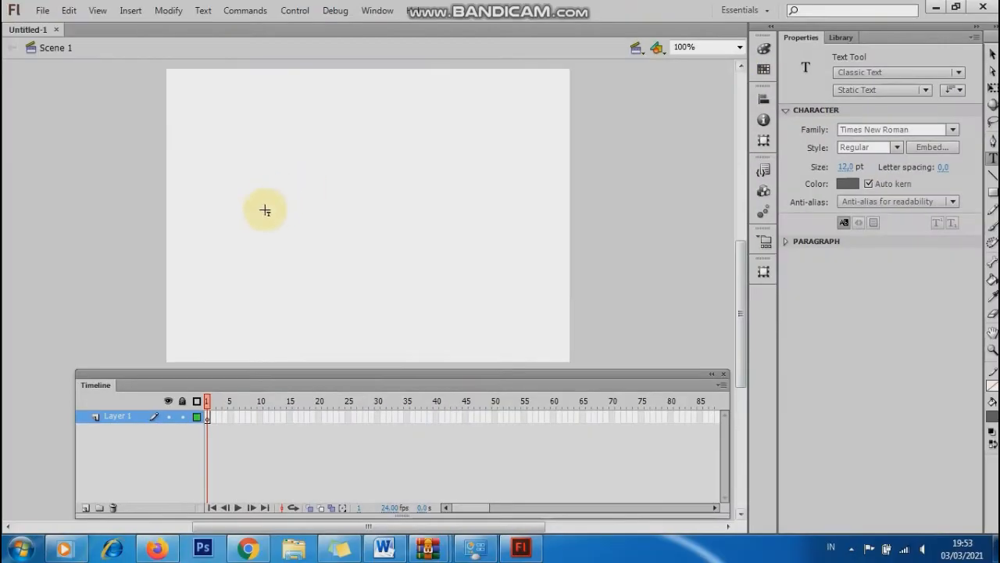
{"action": "left_click", "coordinate": [229, 203]}
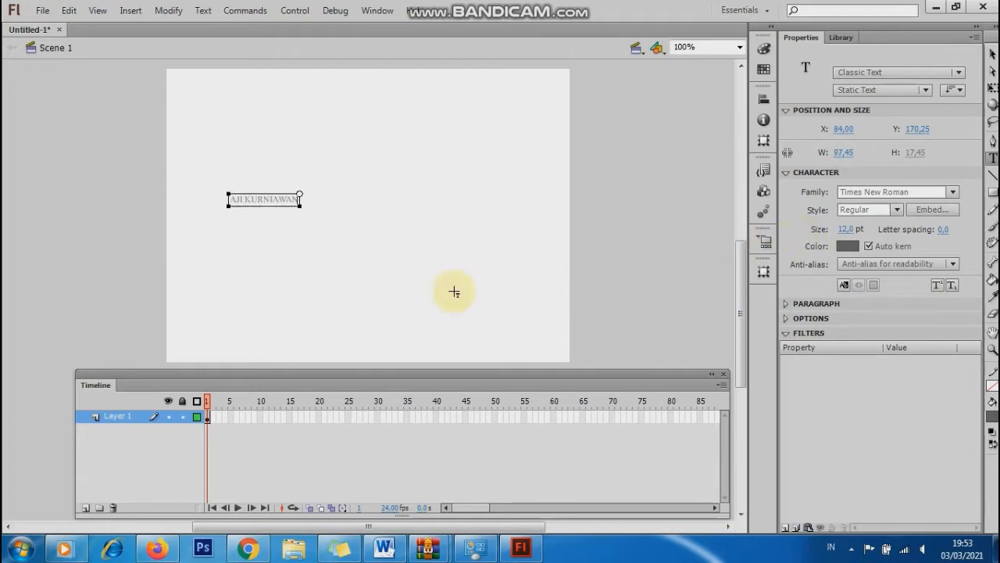
{"action": "left_click", "coordinate": [993, 53]}
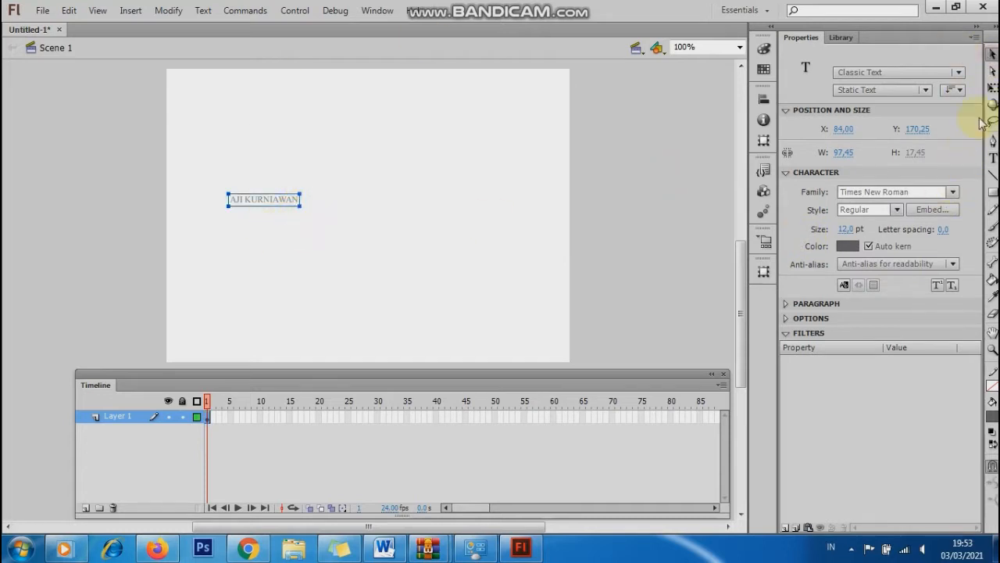
Scale the name text up to about 439 × 79 px and move it toward the stage centre.
{"action": "left_click", "coordinate": [993, 88]}
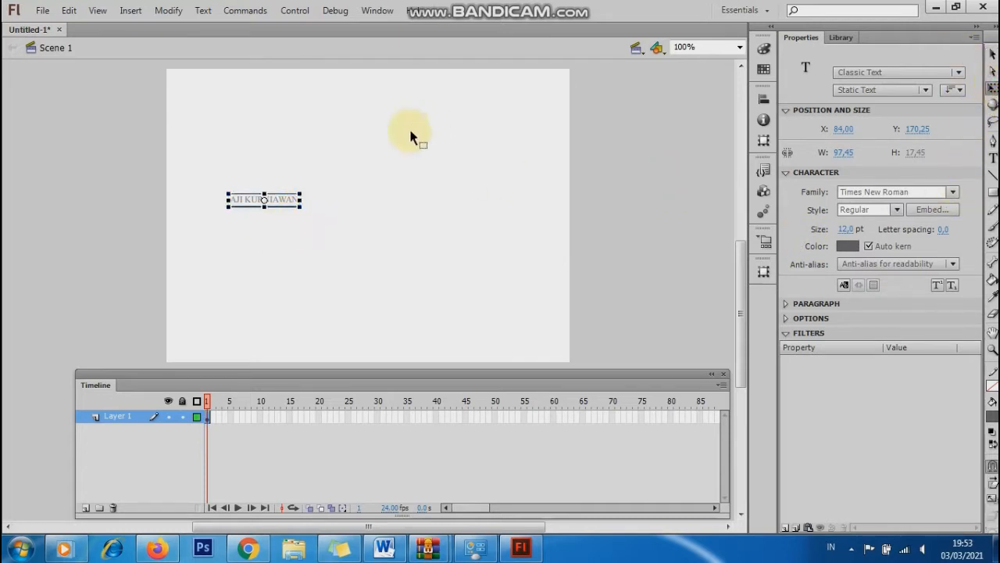
{"action": "left_click_drag", "start_coordinate": [300, 207], "coordinate": [427, 251]}
{"action": "left_click_drag", "start_coordinate": [323, 208], "coordinate": [435, 221]}
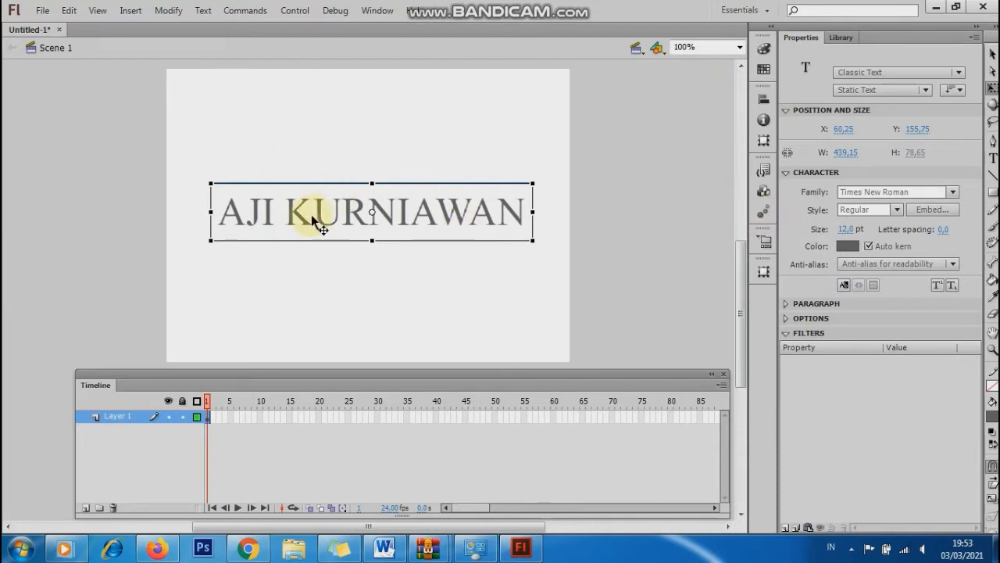
Break the text apart into letters and add keyframes at frames 5, 10, 15 and 20.
{"action": "key", "text": "ctrl+b"}
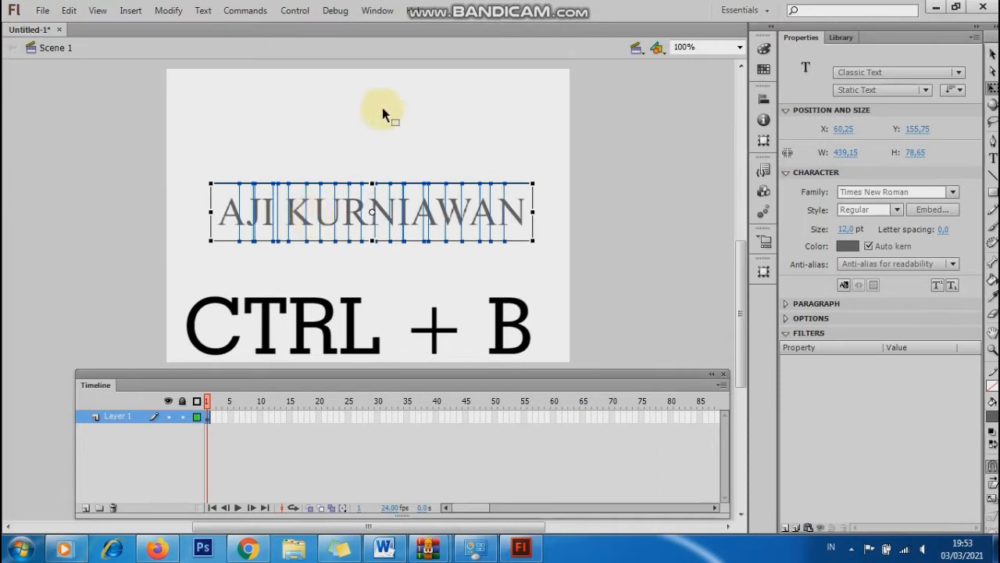
{"action": "left_click", "coordinate": [446, 96]}
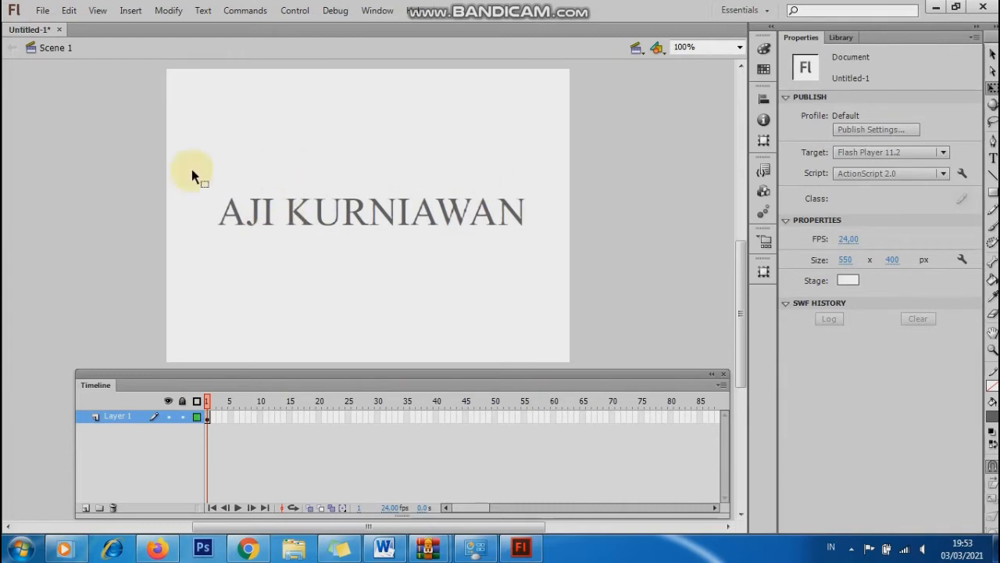
{"action": "right_click", "coordinate": [230, 420]}
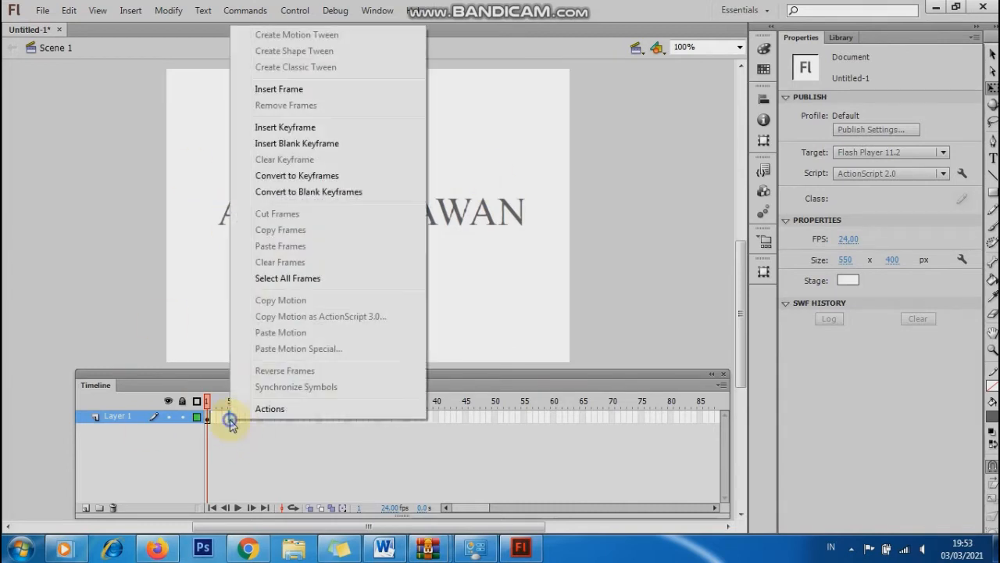
{"action": "left_click", "coordinate": [272, 129]}
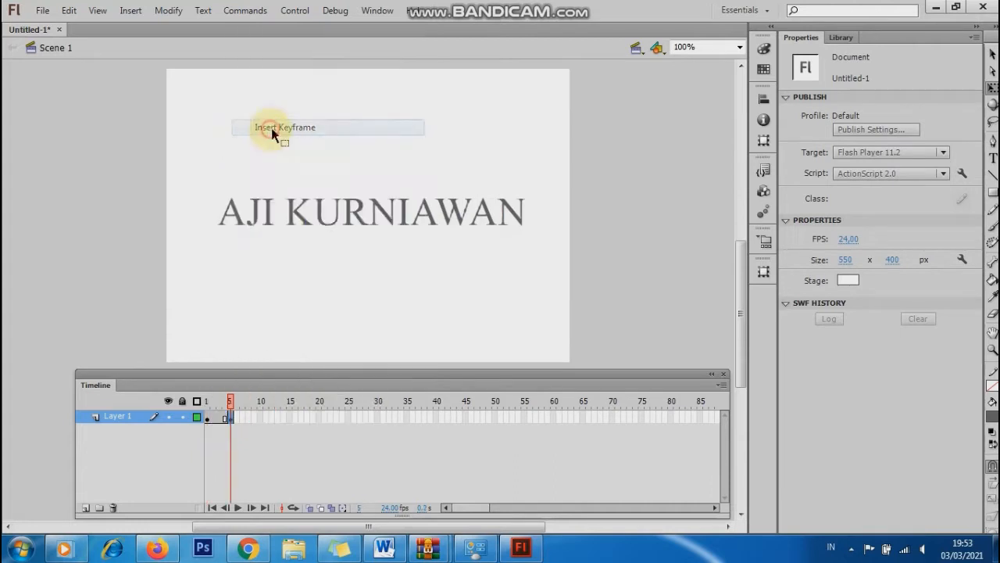
{"action": "right_click", "coordinate": [260, 417]}
{"action": "left_click", "coordinate": [310, 129]}
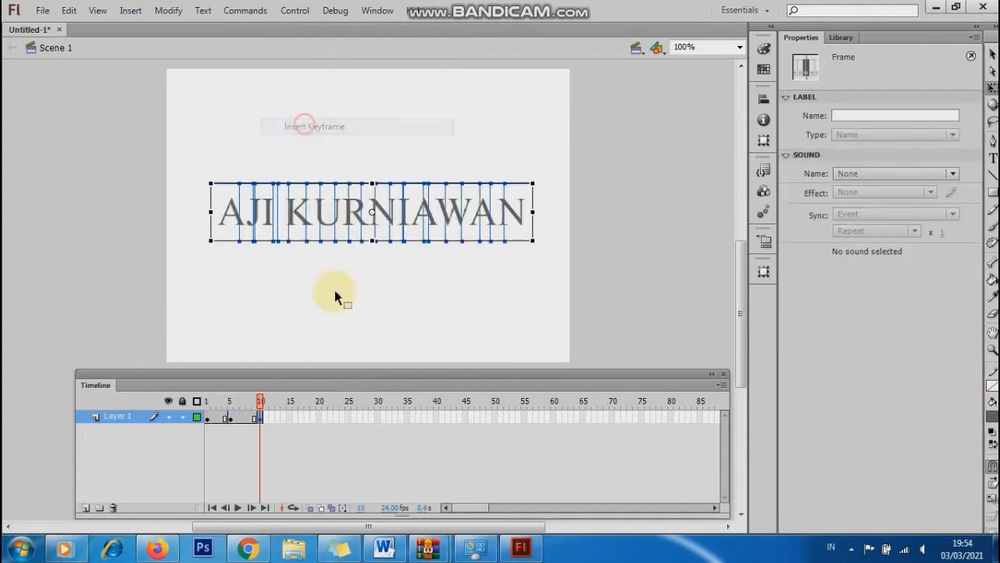
{"action": "right_click", "coordinate": [287, 418]}
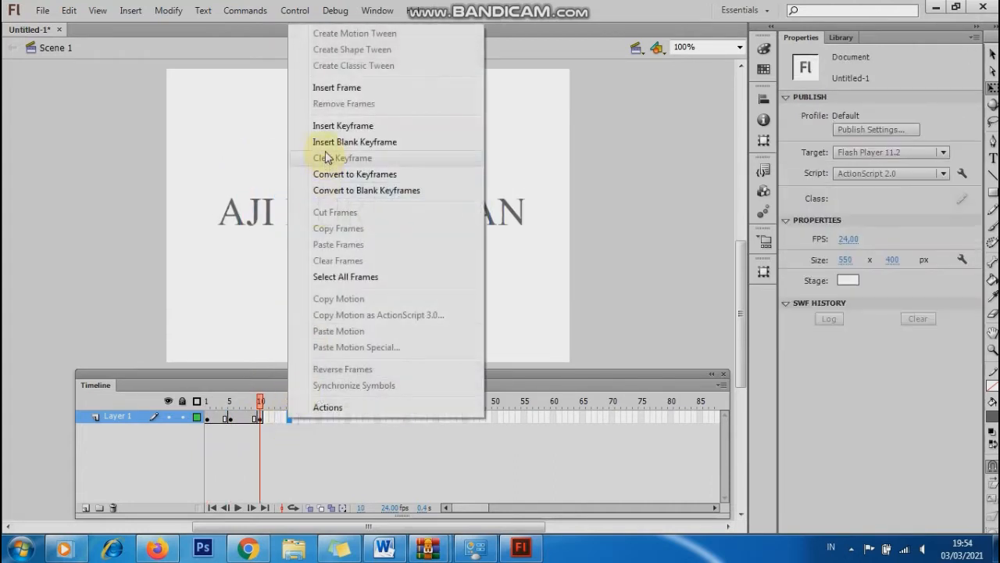
{"action": "left_click", "coordinate": [327, 129]}
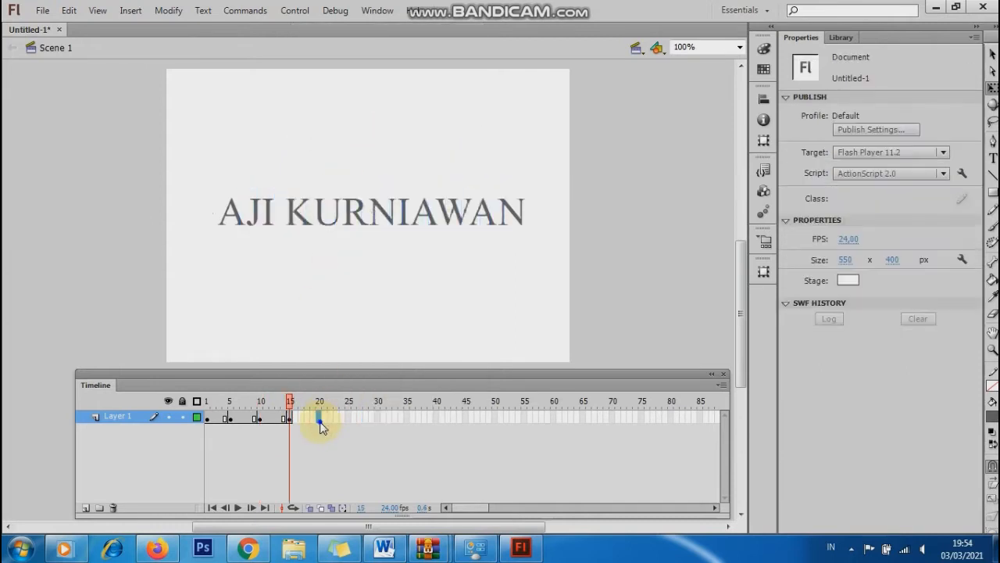
{"action": "right_click", "coordinate": [320, 421]}
{"action": "left_click", "coordinate": [368, 133]}
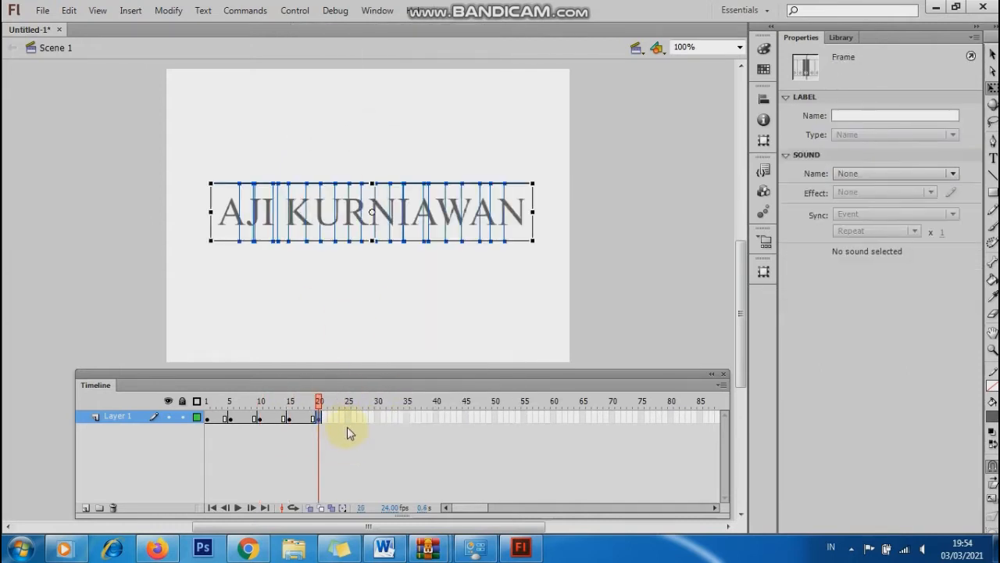
Add keyframes at frames 25, 30, 35 and 40 on Layer 1.
{"action": "right_click", "coordinate": [347, 420]}
{"action": "left_click", "coordinate": [392, 137]}
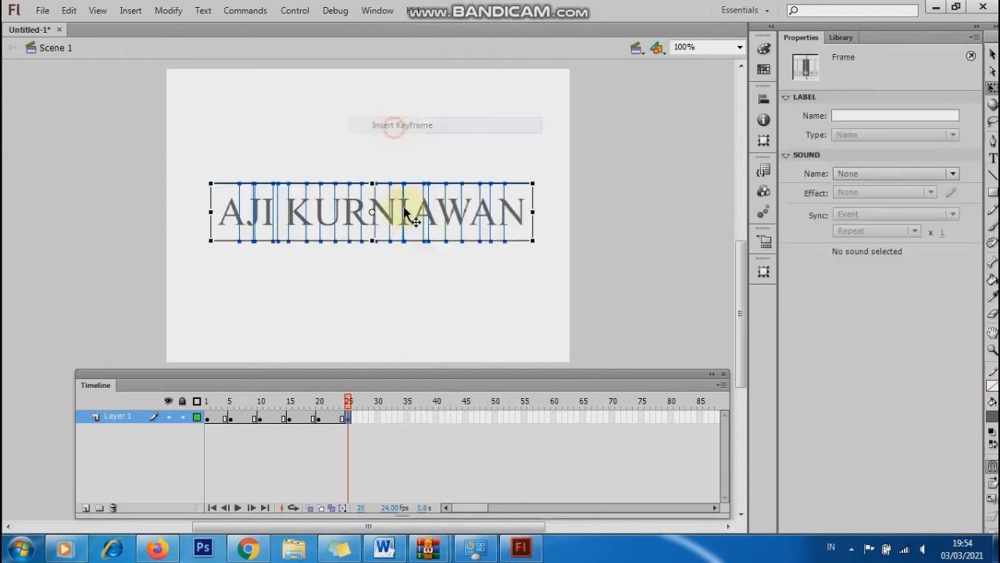
{"action": "right_click", "coordinate": [378, 420]}
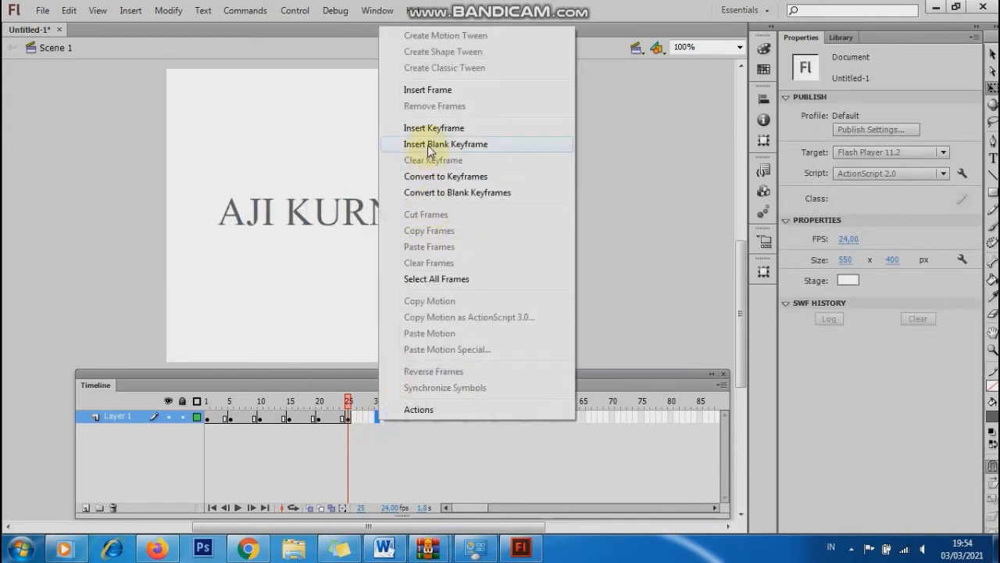
{"action": "left_click", "coordinate": [429, 133]}
{"action": "right_click", "coordinate": [404, 418]}
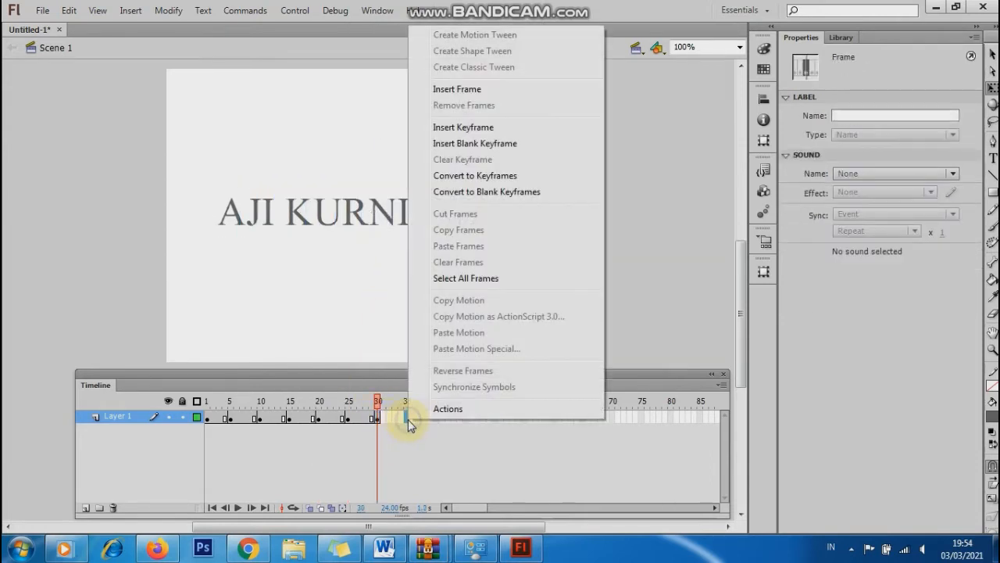
{"action": "left_click", "coordinate": [402, 417]}
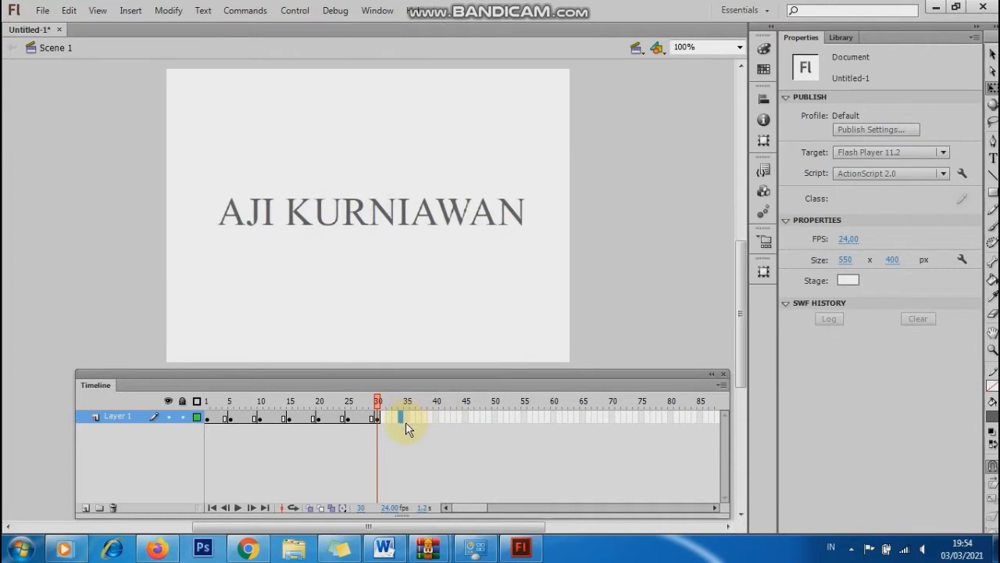
{"action": "right_click", "coordinate": [405, 422]}
{"action": "left_click", "coordinate": [438, 132]}
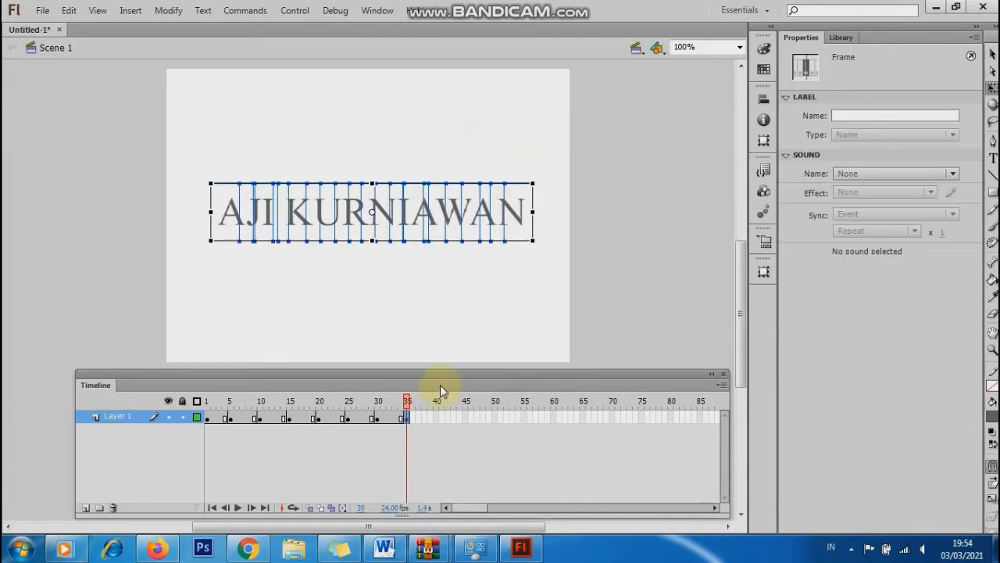
{"action": "left_click", "coordinate": [435, 417]}
{"action": "right_click", "coordinate": [435, 417]}
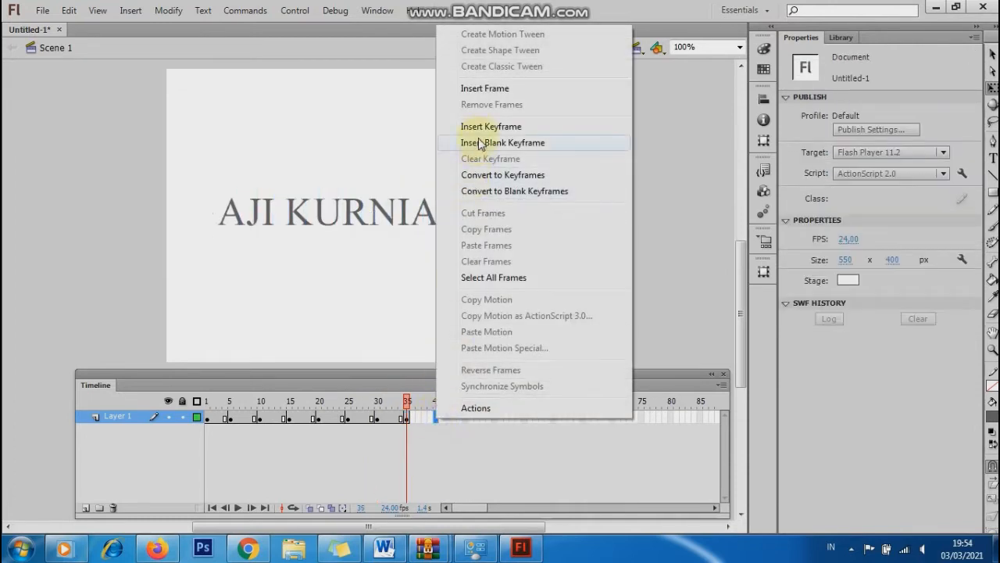
{"action": "left_click", "coordinate": [480, 126]}
Add keyframes at frames 45, 50, 55 and 60 on Layer 1.
{"action": "left_click", "coordinate": [465, 417]}
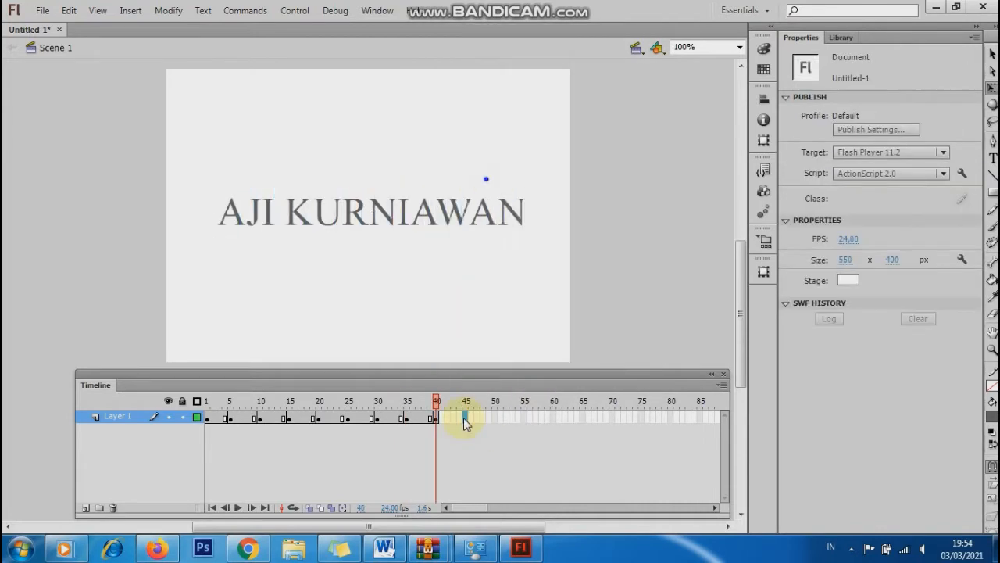
{"action": "right_click", "coordinate": [465, 418]}
{"action": "left_click", "coordinate": [500, 127]}
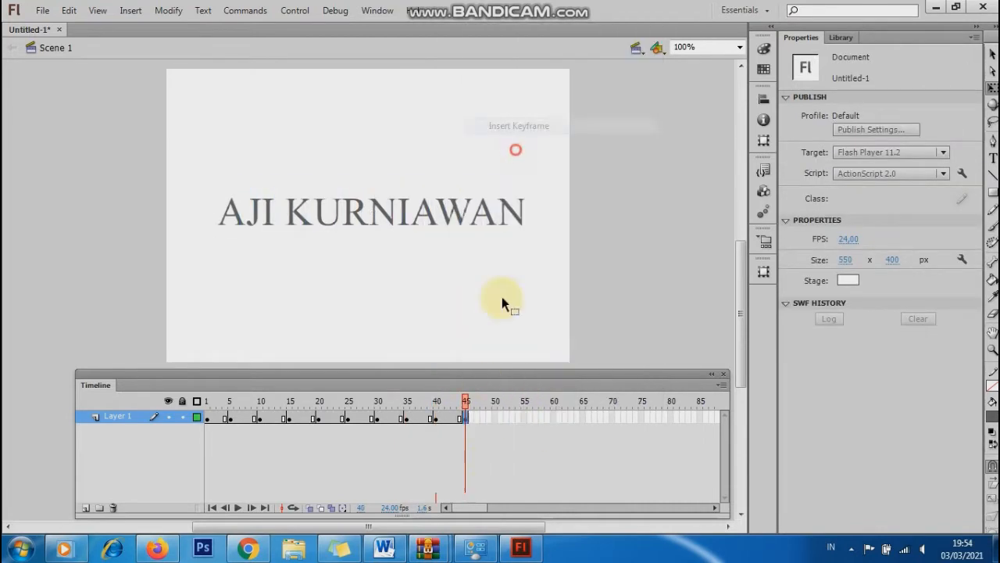
{"action": "right_click", "coordinate": [497, 421]}
{"action": "left_click", "coordinate": [547, 125]}
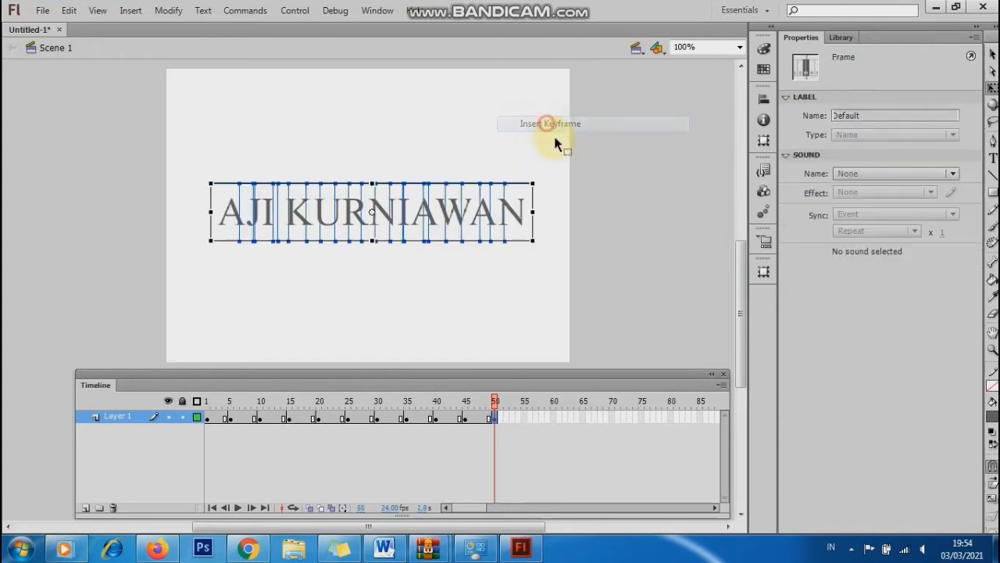
{"action": "left_click", "coordinate": [523, 416]}
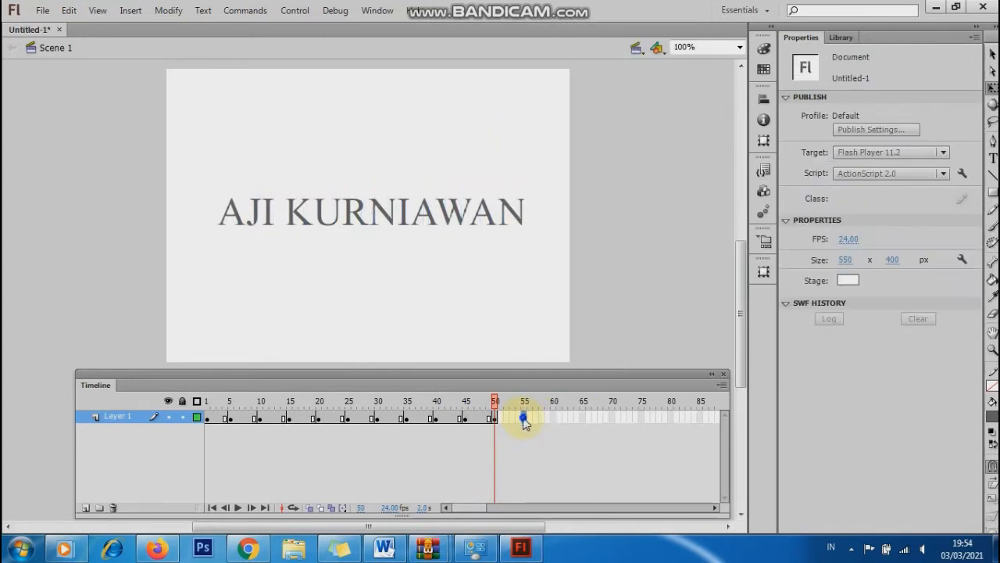
{"action": "right_click", "coordinate": [523, 415]}
{"action": "left_click", "coordinate": [584, 125]}
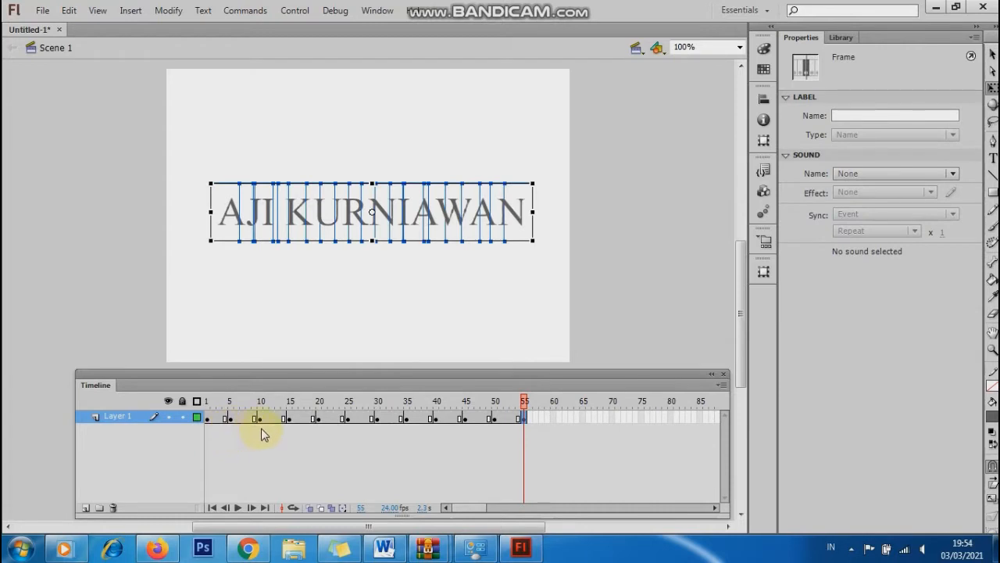
{"action": "left_click", "coordinate": [554, 417]}
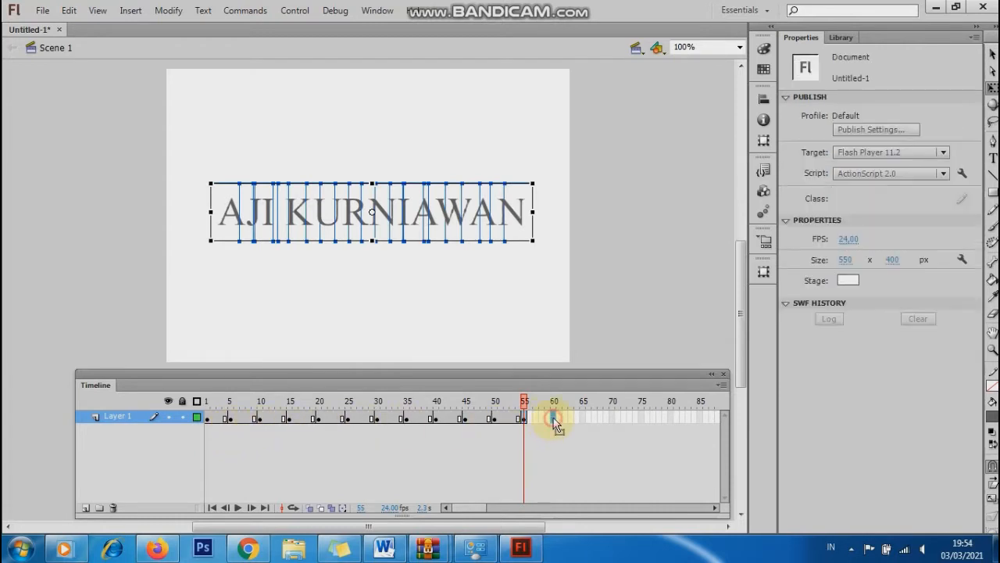
{"action": "right_click", "coordinate": [554, 417]}
{"action": "left_click", "coordinate": [608, 128]}
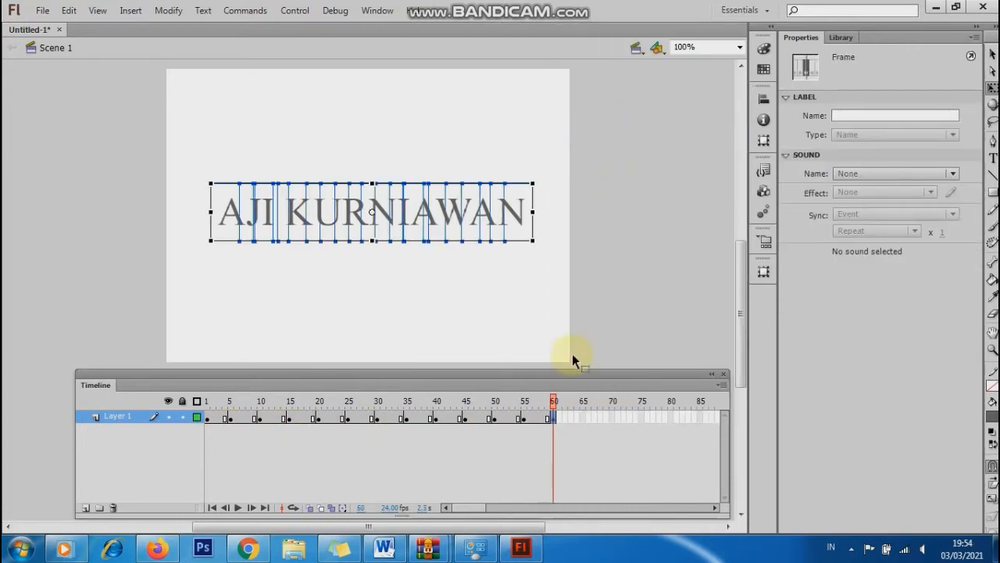
Add keyframes at frames 65, 70 and 75 on Layer 1.
{"action": "right_click", "coordinate": [583, 417]}
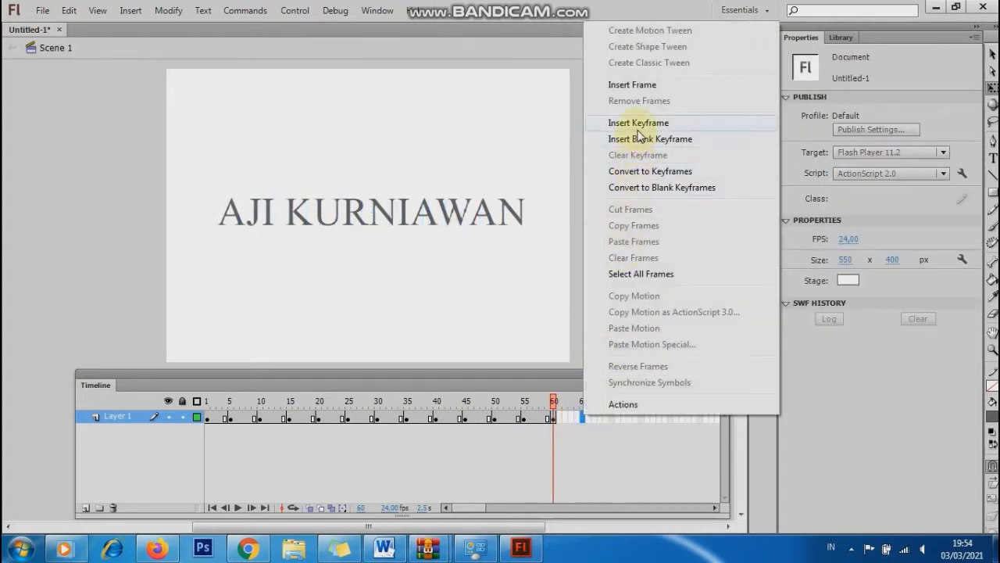
{"action": "left_click", "coordinate": [638, 125]}
{"action": "right_click", "coordinate": [614, 420]}
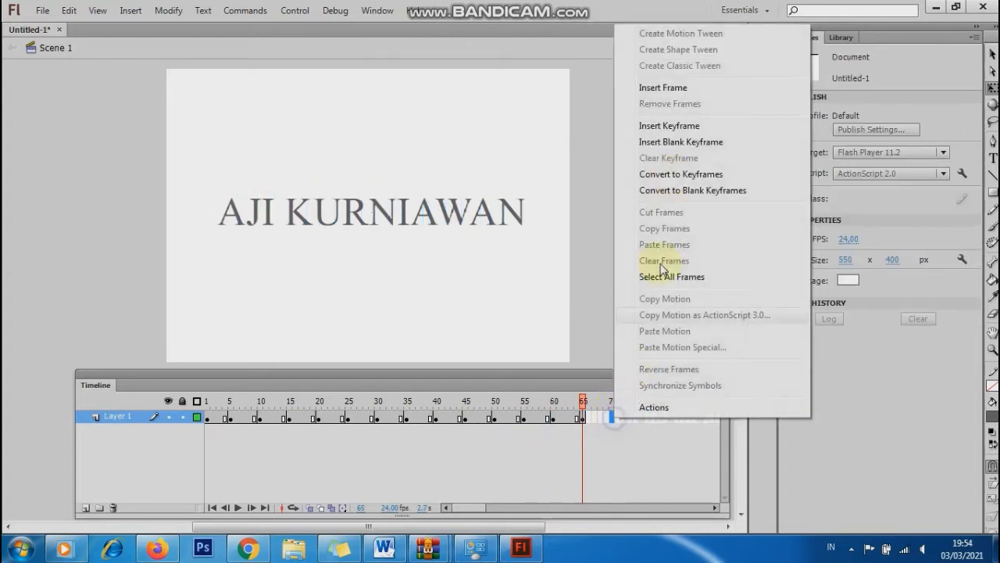
{"action": "left_click", "coordinate": [680, 125]}
{"action": "right_click", "coordinate": [644, 418]}
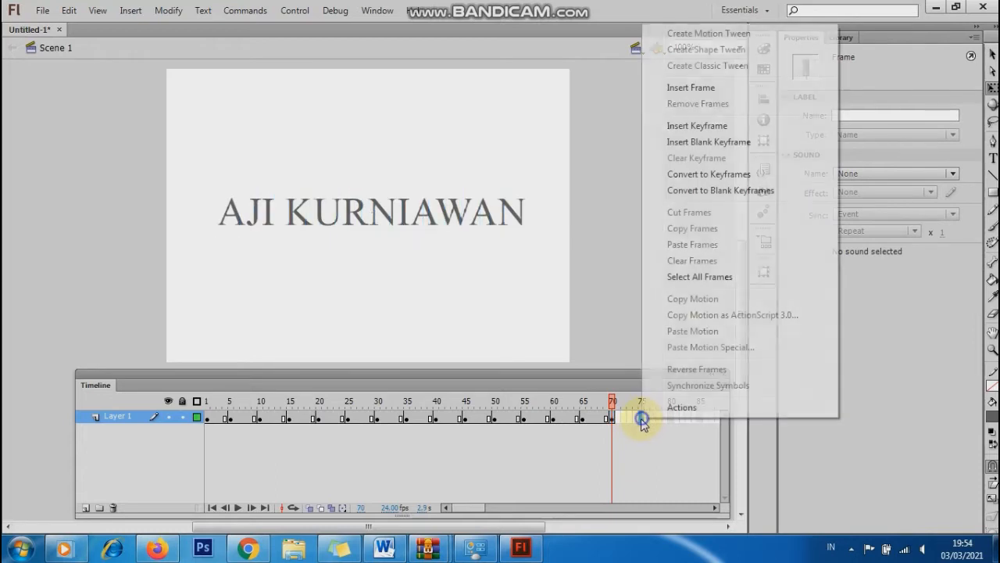
{"action": "left_click", "coordinate": [683, 129]}
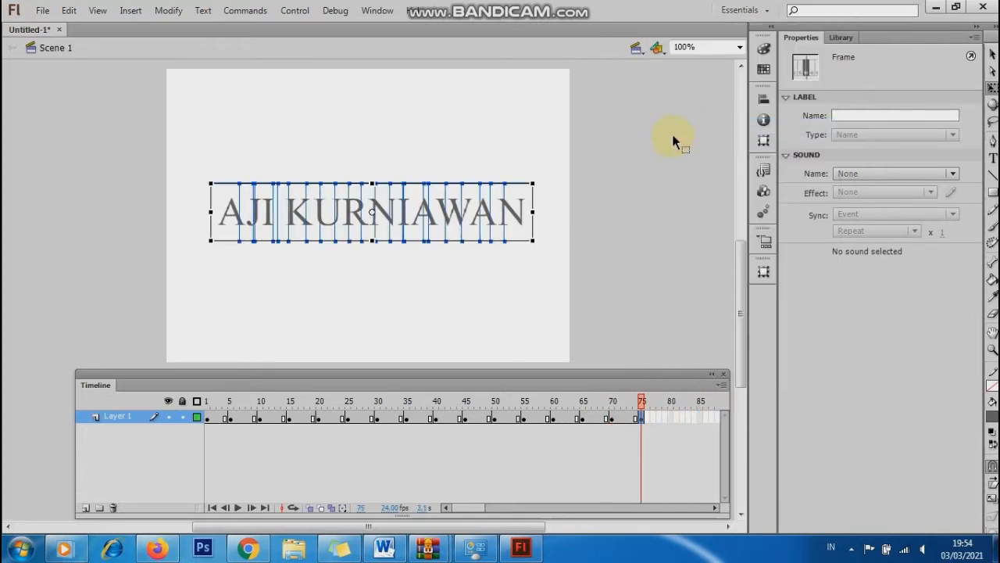
{"action": "left_click", "coordinate": [208, 419]}
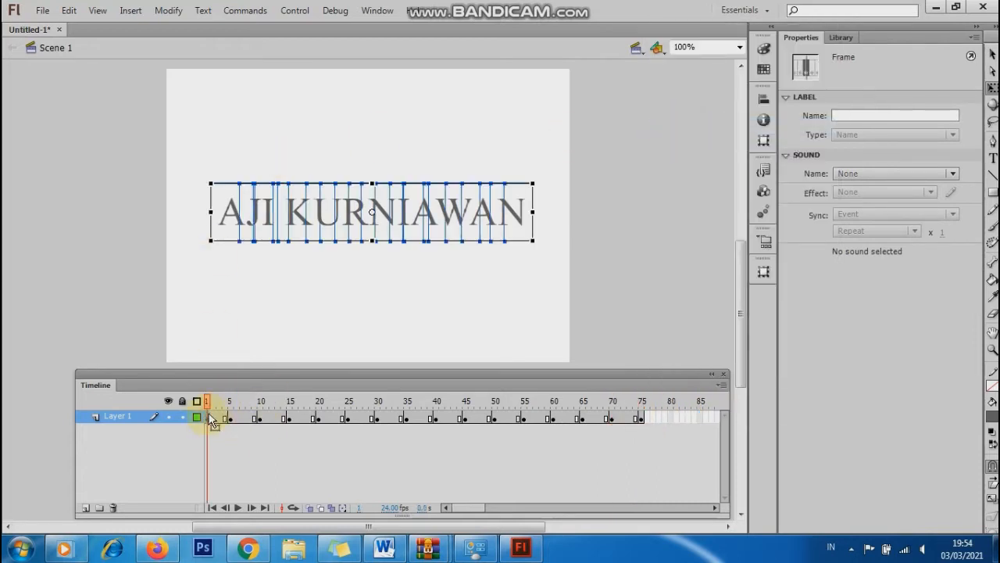
{"action": "left_click", "coordinate": [229, 419]}
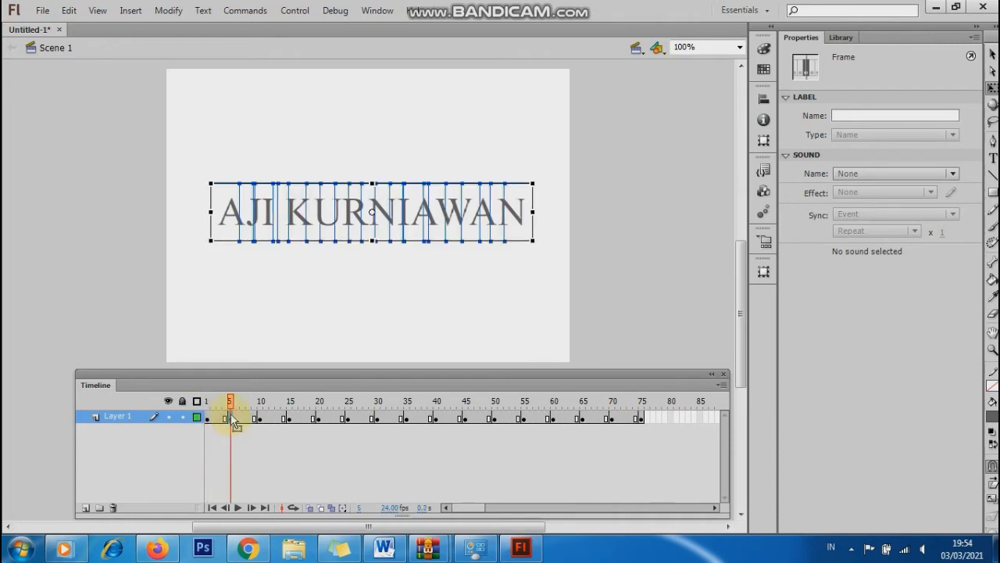
{"action": "left_click", "coordinate": [226, 215]}
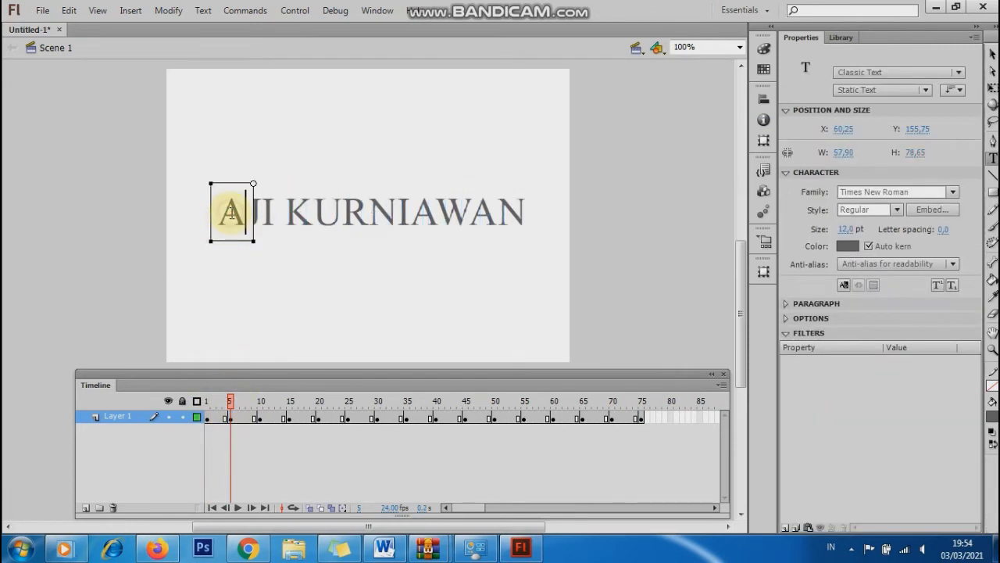
{"action": "left_click", "coordinate": [230, 239]}
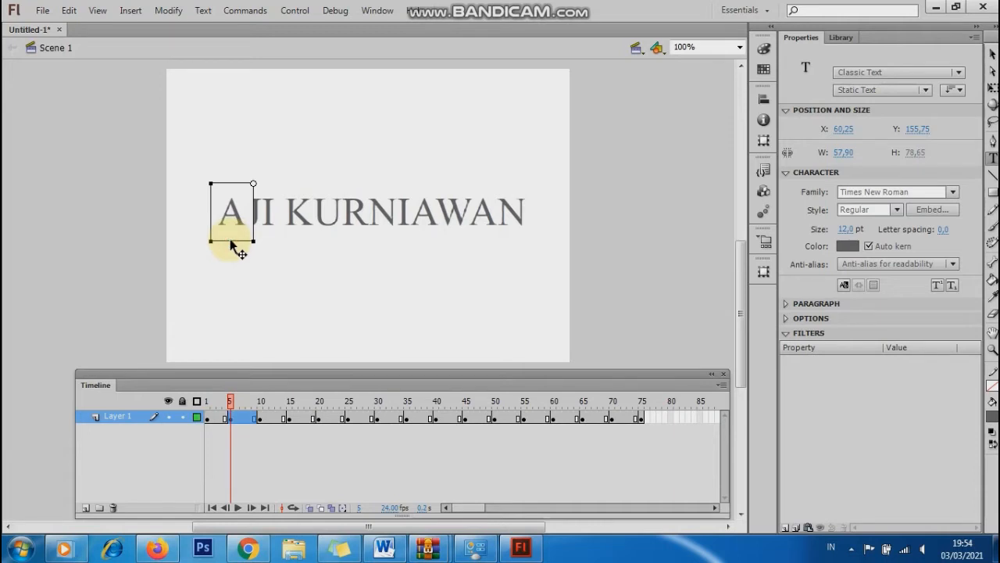
{"action": "left_click_drag", "start_coordinate": [230, 239], "coordinate": [232, 202]}
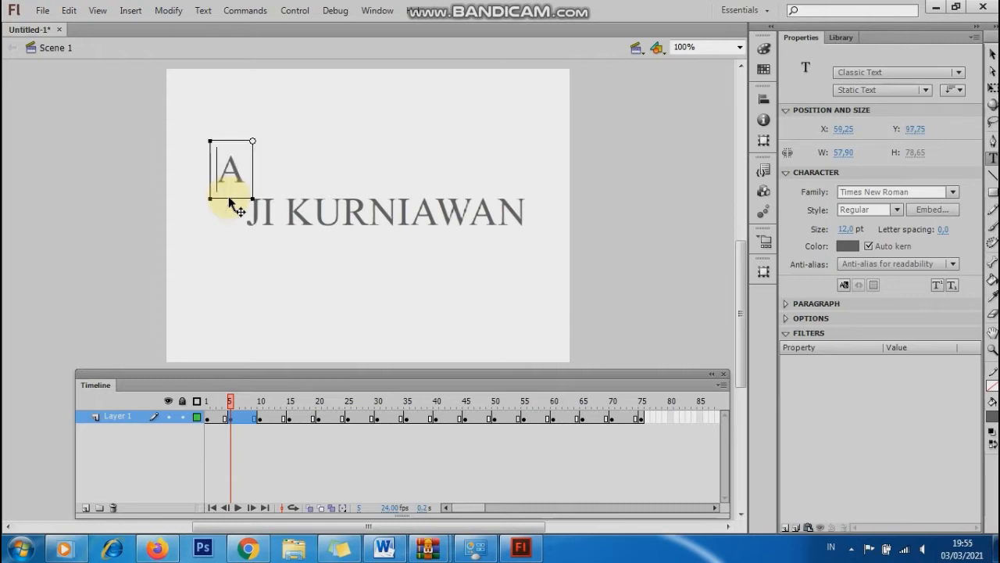
{"action": "left_click", "coordinate": [261, 420]}
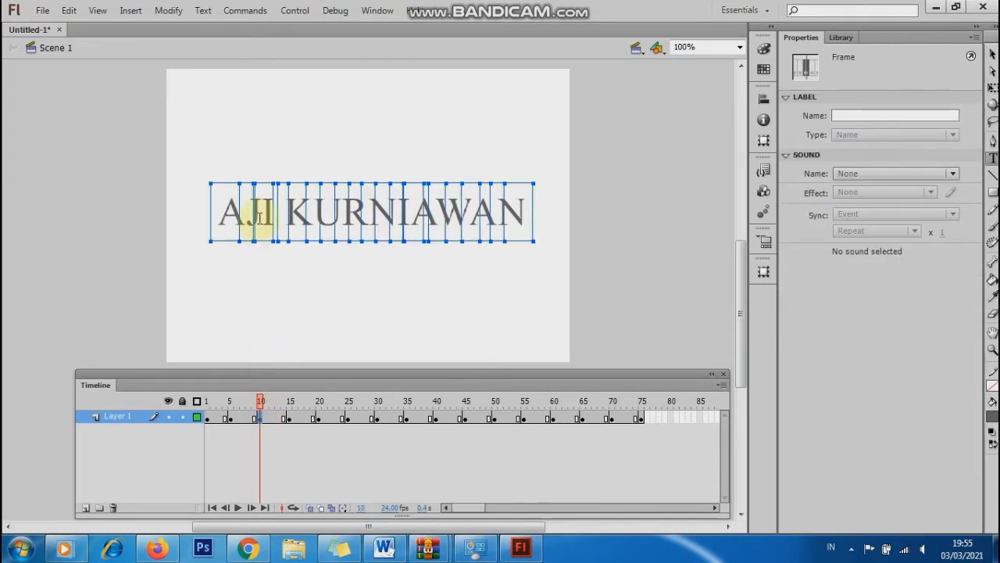
{"action": "key", "text": "Return"}
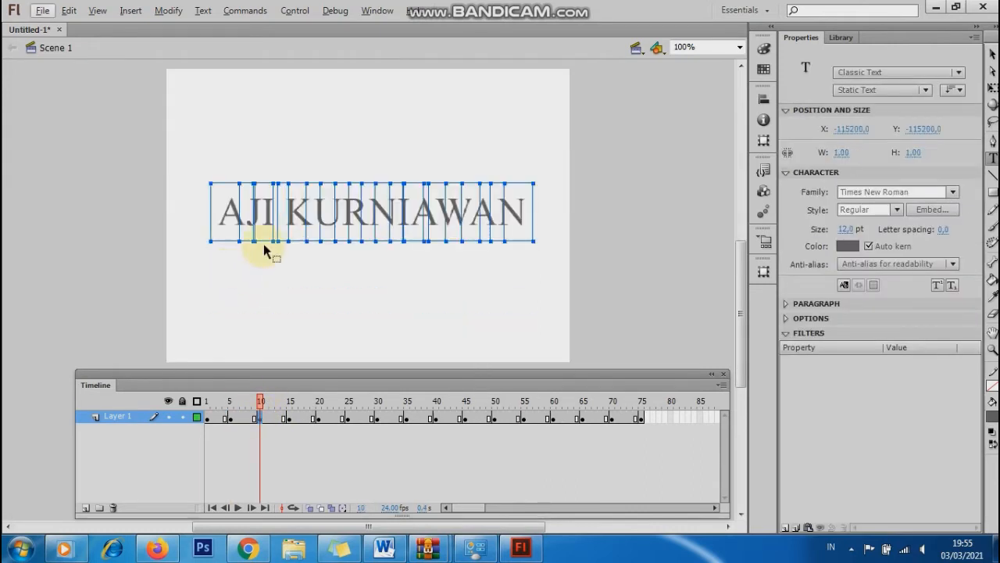
{"action": "left_click", "coordinate": [740, 47]}
Zoom the stage to 200% and lift the letter J above the line on frame 10.
{"action": "left_click", "coordinate": [694, 118]}
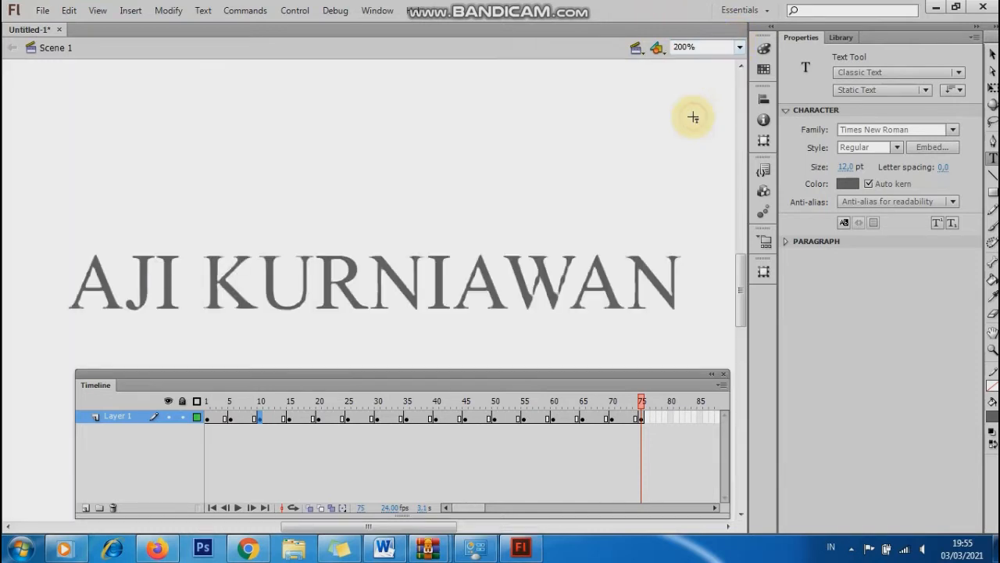
{"action": "left_click", "coordinate": [258, 419]}
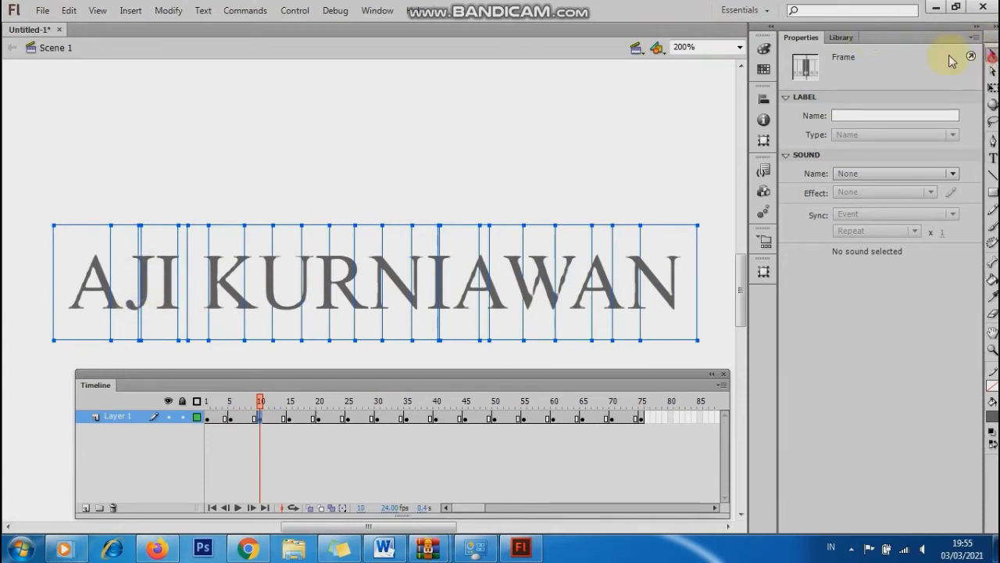
{"action": "left_click", "coordinate": [992, 54]}
{"action": "double_click", "coordinate": [142, 300]}
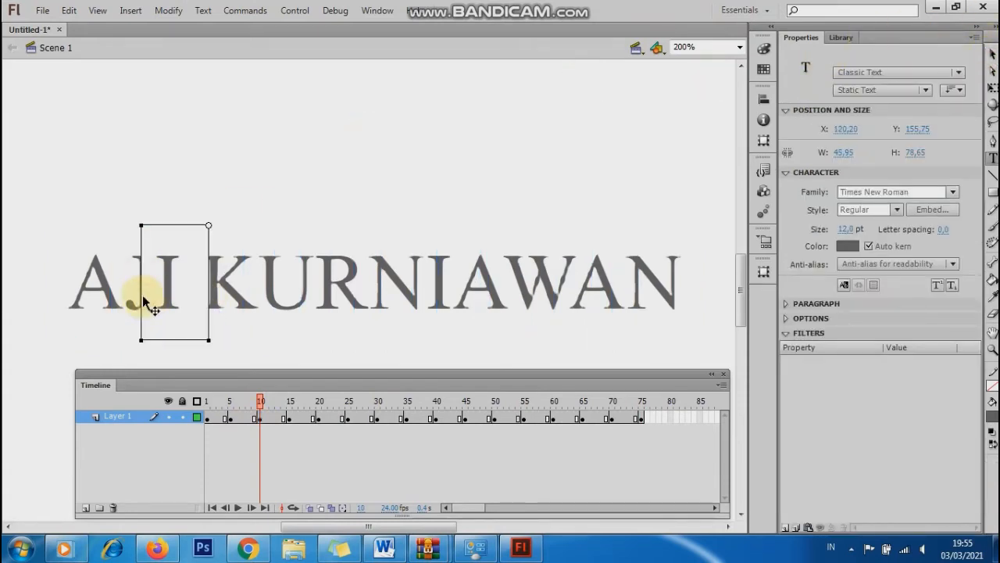
{"action": "left_click_drag", "start_coordinate": [130, 306], "coordinate": [172, 351]}
{"action": "left_click", "coordinate": [163, 351]}
{"action": "left_click", "coordinate": [139, 309]}
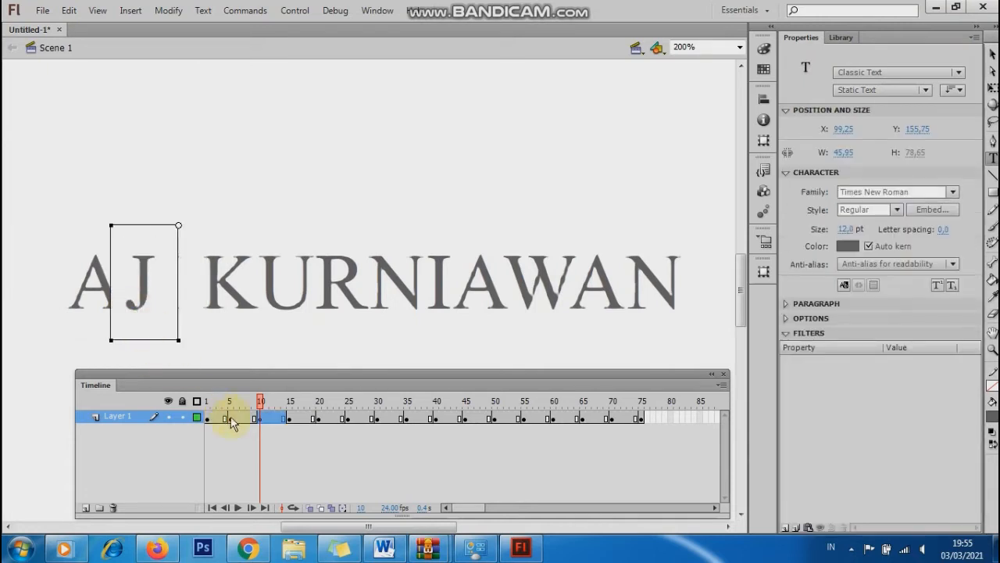
{"action": "left_click_drag", "start_coordinate": [262, 405], "coordinate": [206, 404]}
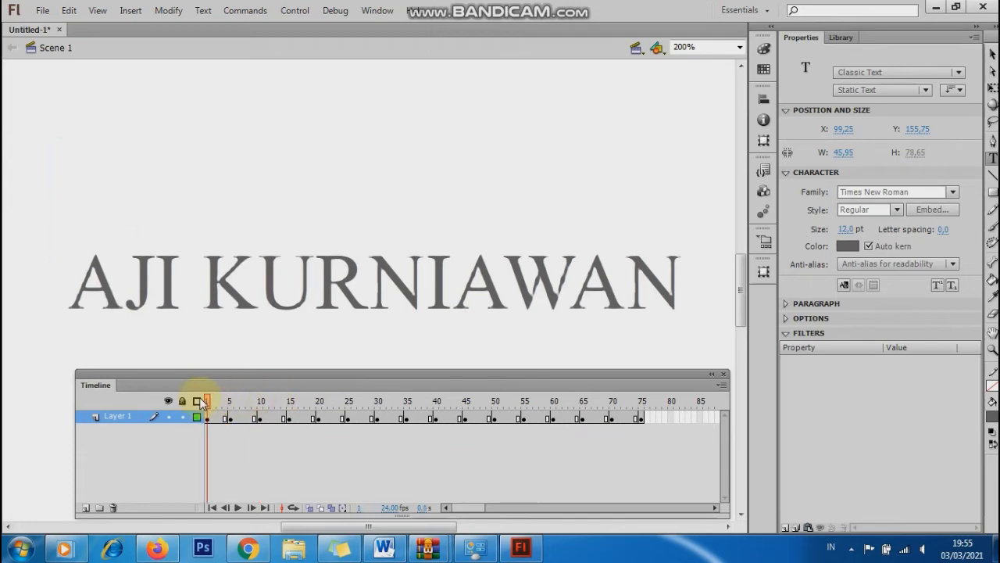
{"action": "left_click", "coordinate": [231, 404]}
{"action": "left_click_drag", "start_coordinate": [241, 406], "coordinate": [260, 404]}
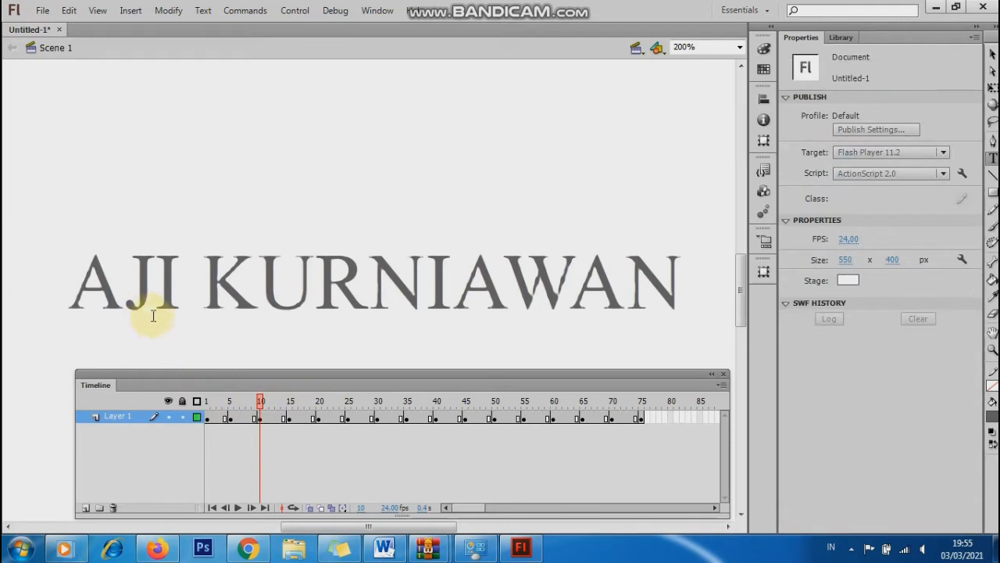
{"action": "left_click", "coordinate": [136, 308]}
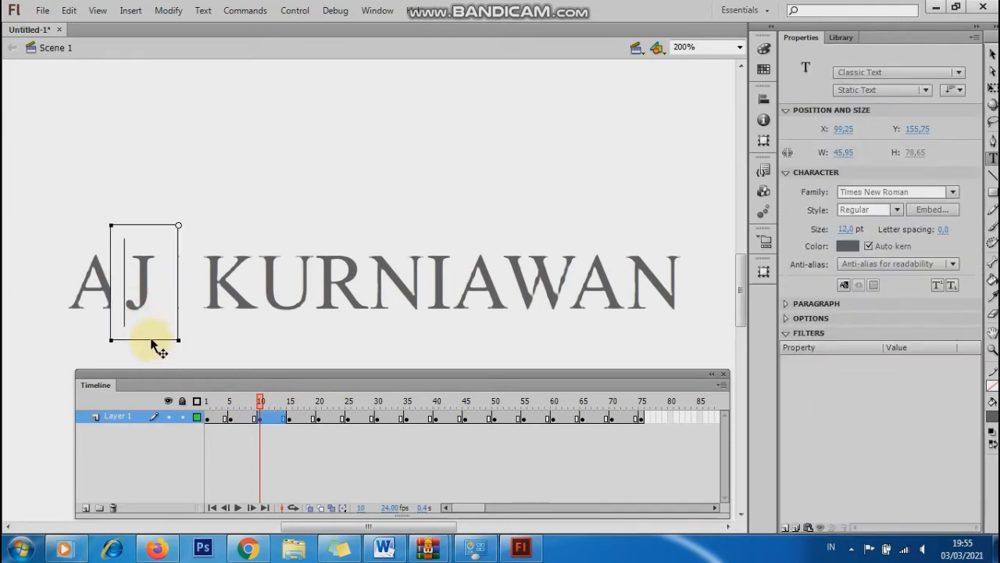
{"action": "left_click_drag", "start_coordinate": [153, 342], "coordinate": [152, 263]}
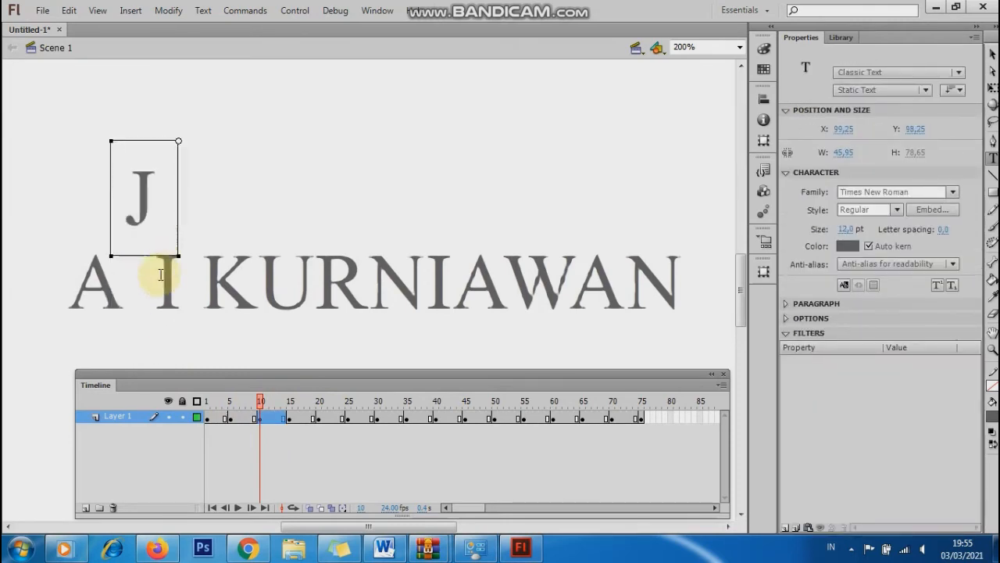
Lift the letter I above the line on the frame 15 keyframe.
{"action": "left_click", "coordinate": [290, 421]}
{"action": "left_click", "coordinate": [168, 313]}
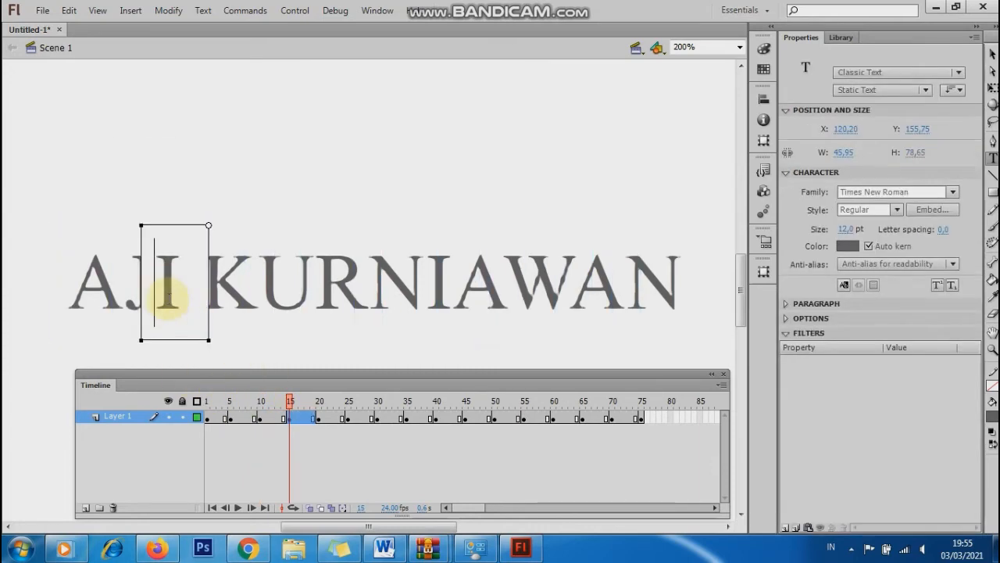
{"action": "left_click_drag", "start_coordinate": [172, 340], "coordinate": [180, 261]}
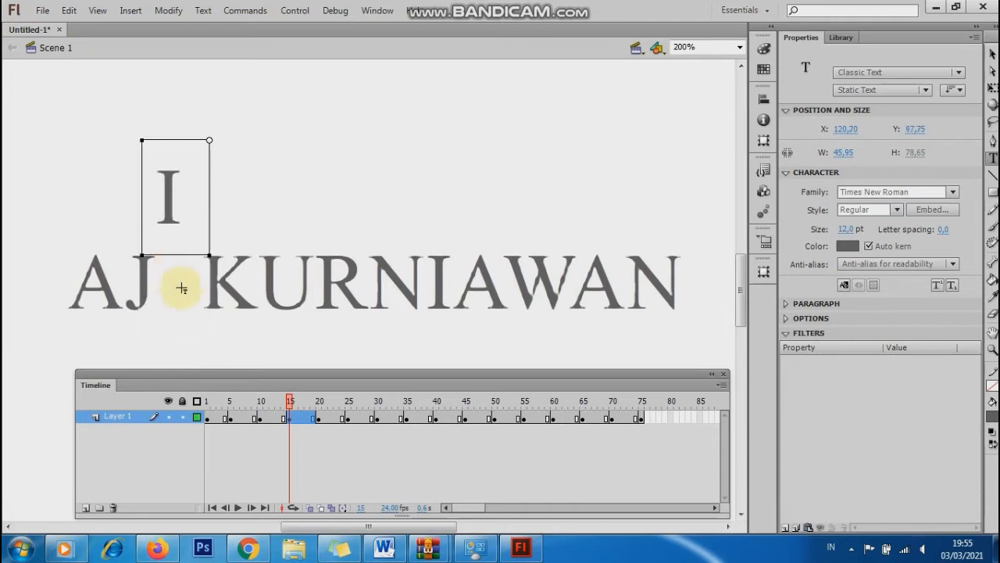
{"action": "left_click", "coordinate": [320, 421]}
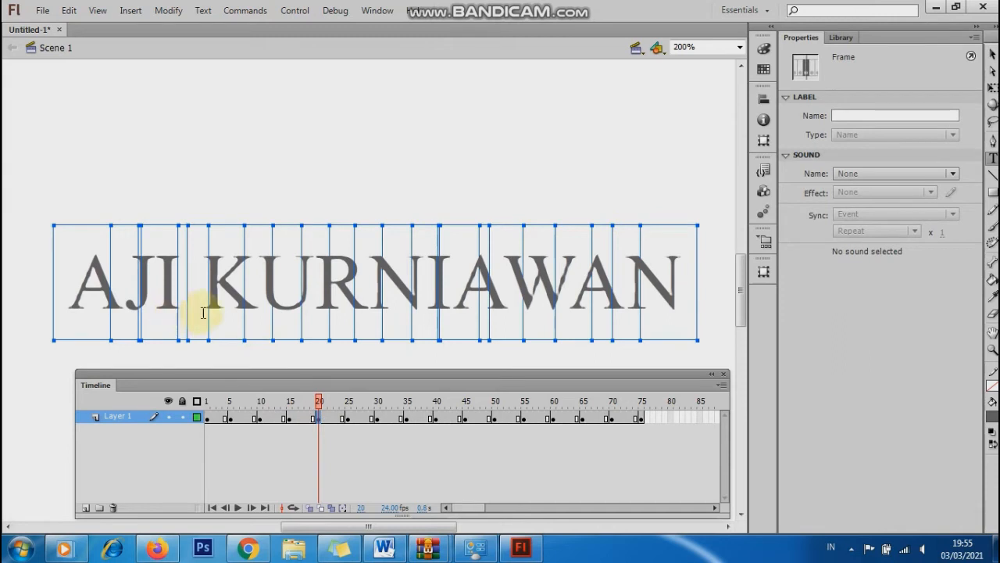
{"action": "mouse_move", "coordinate": [317, 400]}
{"action": "left_mouse_down"}
{"action": "mouse_move", "coordinate": [221, 398]}
{"action": "mouse_move", "coordinate": [317, 404]}
{"action": "left_mouse_up"}
Lift the letter K on frame 20 and the letter U on frame 25 above the word.
{"action": "left_click", "coordinate": [317, 428]}
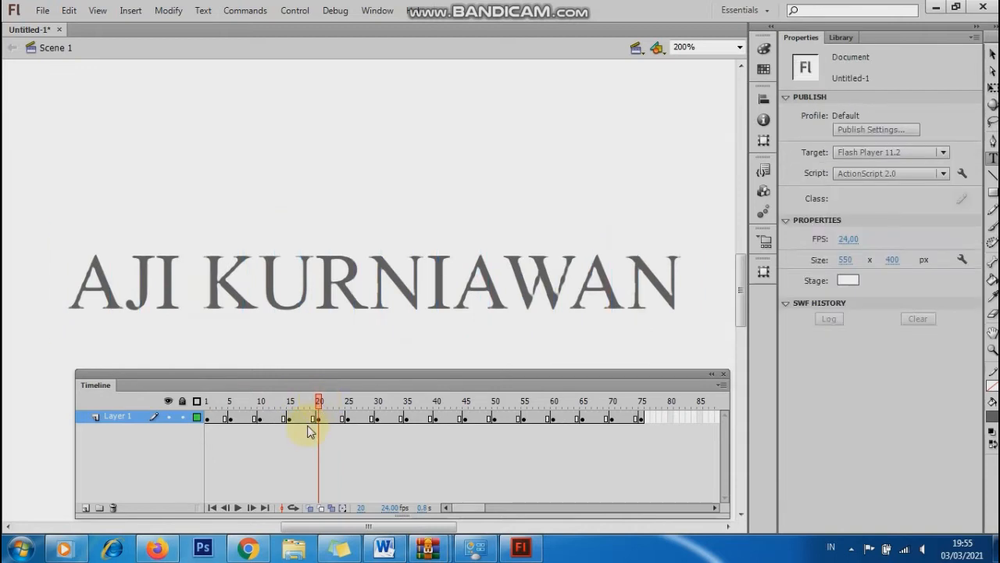
{"action": "left_click", "coordinate": [244, 313]}
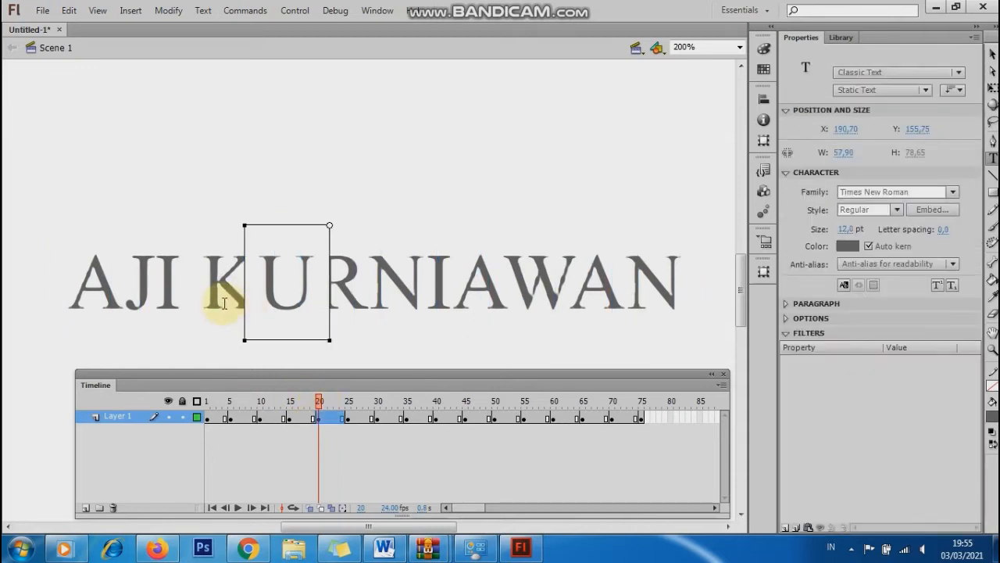
{"action": "left_click", "coordinate": [224, 303]}
{"action": "left_click_drag", "start_coordinate": [222, 344], "coordinate": [223, 260]}
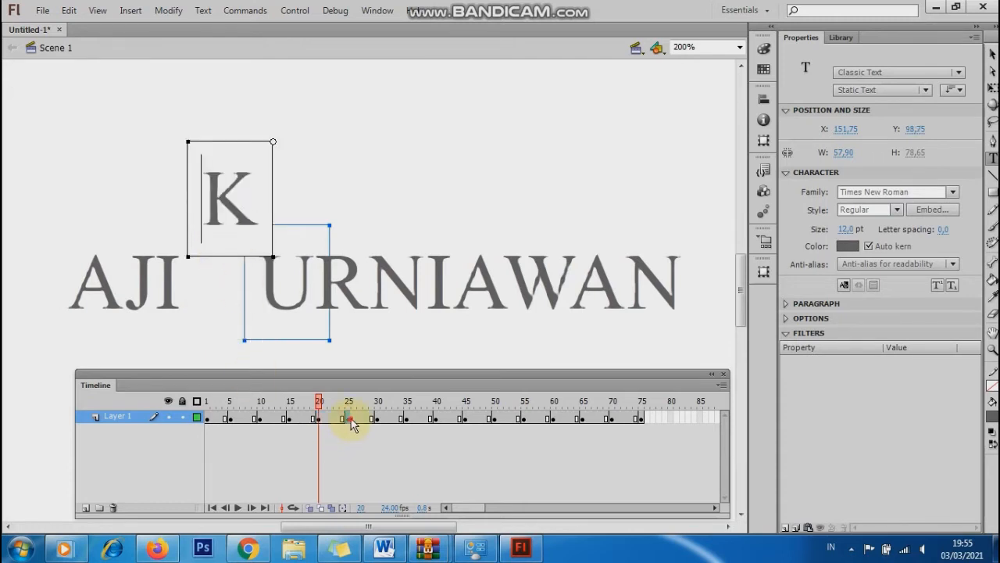
{"action": "left_click", "coordinate": [348, 417]}
{"action": "left_click", "coordinate": [279, 311]}
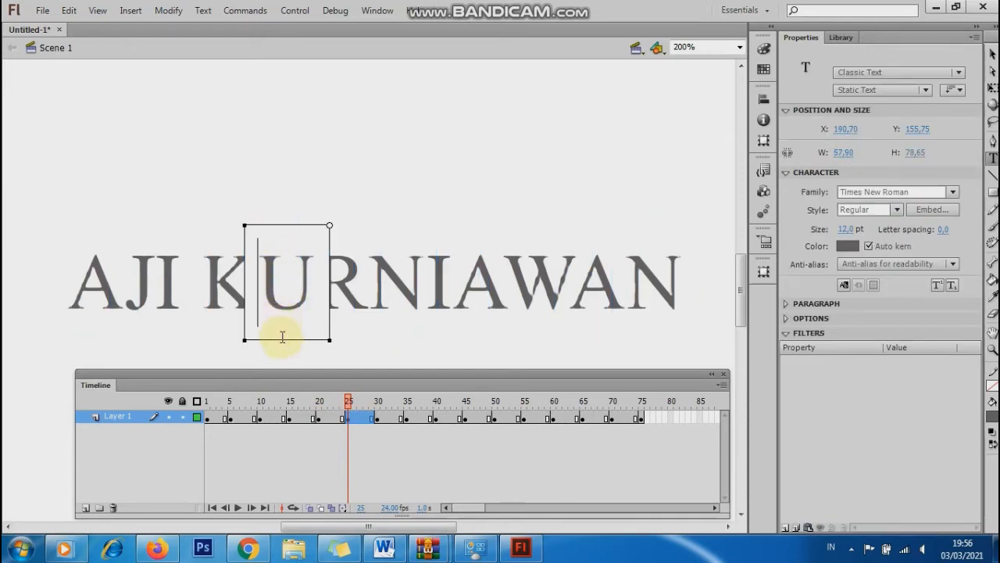
{"action": "left_click_drag", "start_coordinate": [283, 344], "coordinate": [337, 419]}
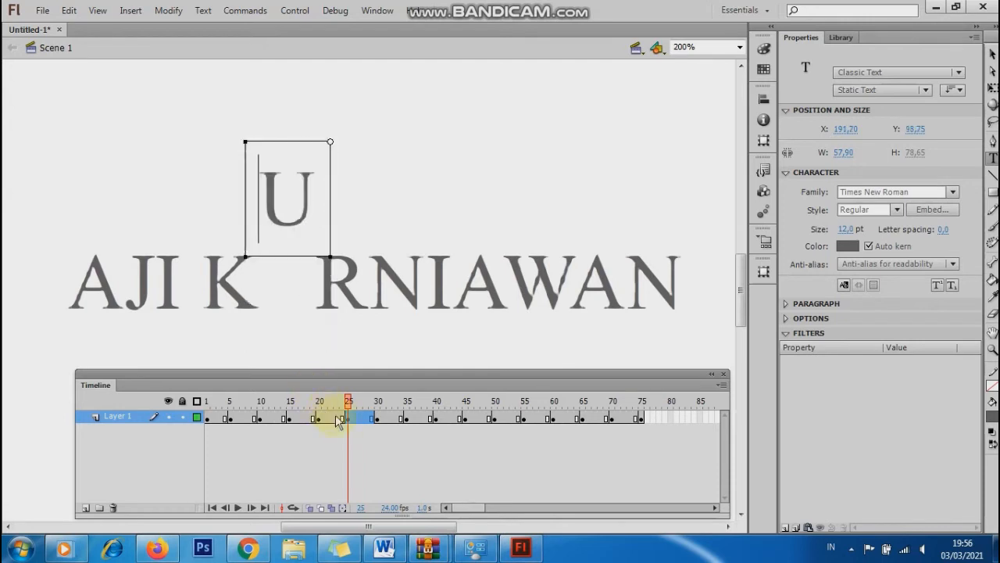
Lift the letter R on frame 30 and the letter N on frame 35 above the word.
{"action": "left_click", "coordinate": [379, 420]}
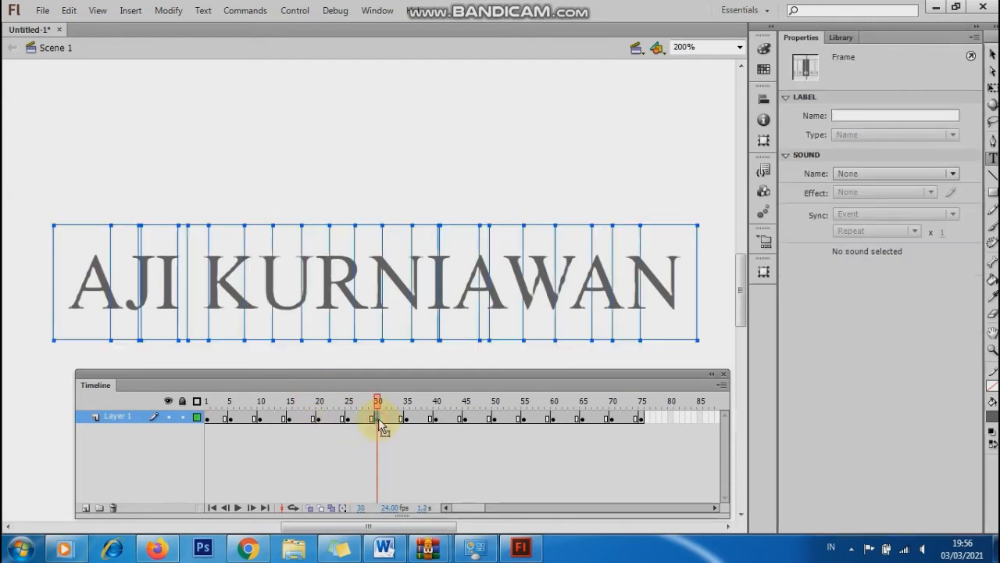
{"action": "double_click", "coordinate": [344, 311]}
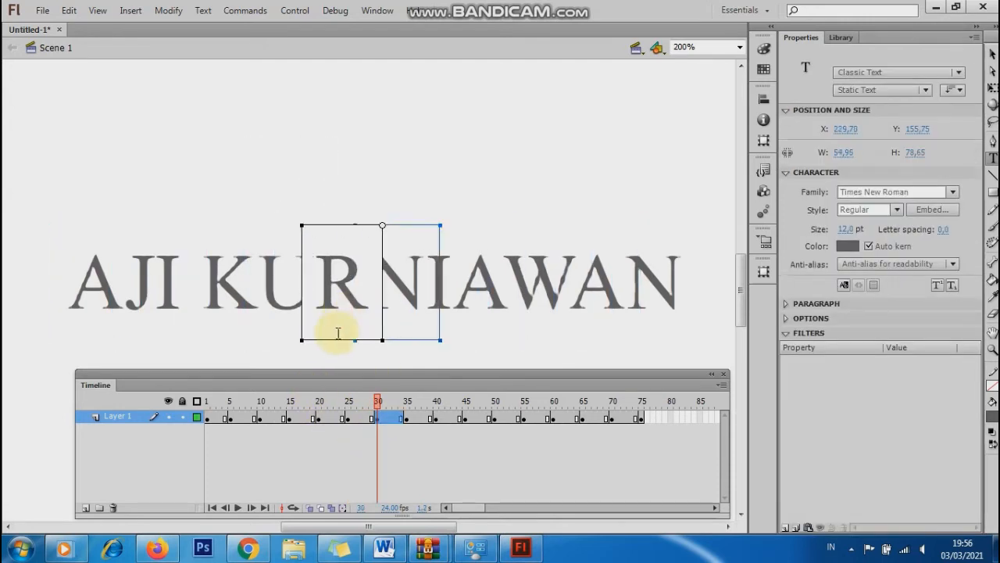
{"action": "left_click_drag", "start_coordinate": [333, 346], "coordinate": [333, 265]}
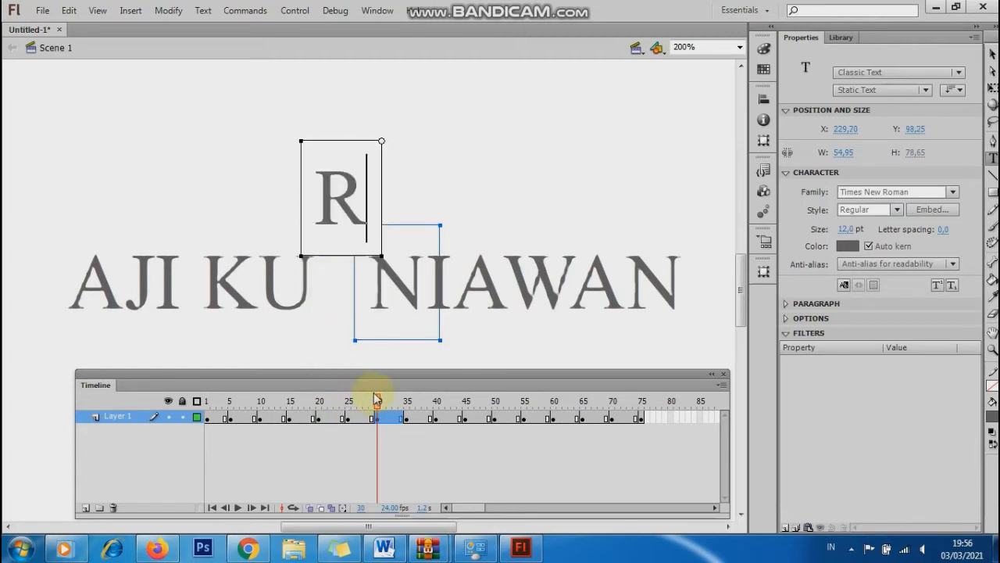
{"action": "left_click_drag", "start_coordinate": [378, 400], "coordinate": [407, 402]}
{"action": "left_click", "coordinate": [407, 419]}
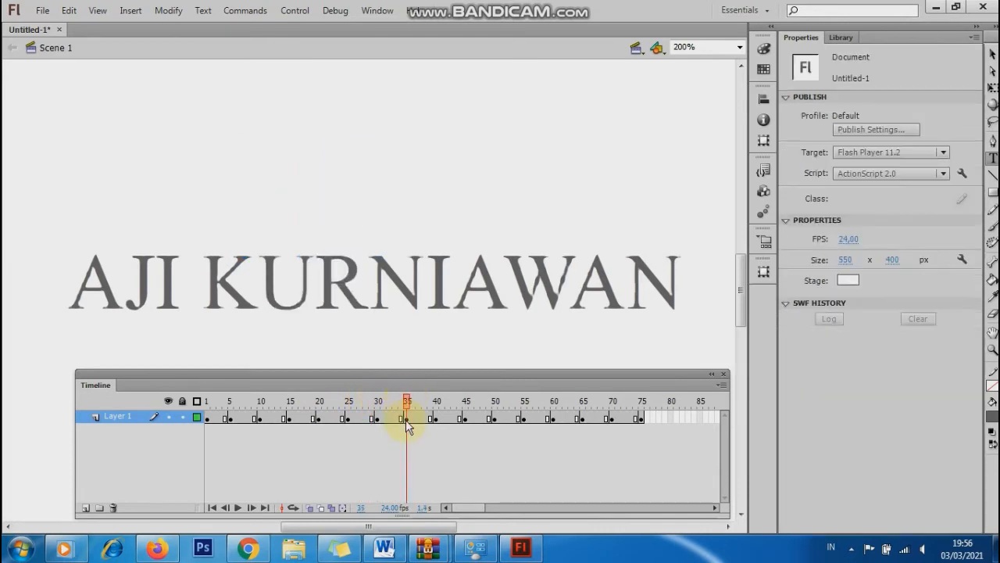
{"action": "left_click", "coordinate": [405, 420]}
{"action": "left_click", "coordinate": [395, 305]}
{"action": "left_click_drag", "start_coordinate": [390, 341], "coordinate": [388, 255]}
Lift the letter I on frame 40 and the following A on frame 45 above the word.
{"action": "left_click", "coordinate": [436, 420]}
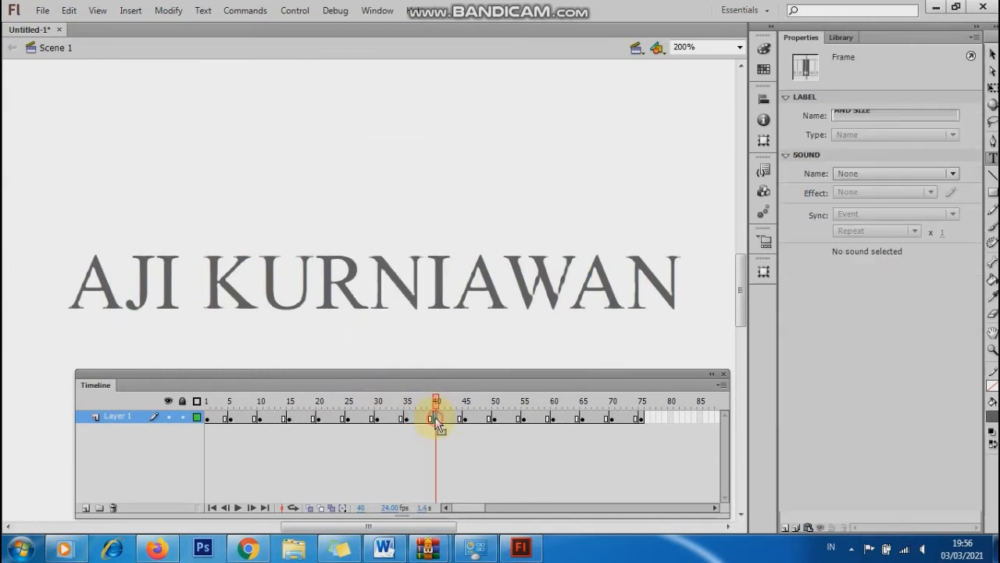
{"action": "left_click", "coordinate": [444, 309]}
{"action": "key", "text": "Escape"}
{"action": "double_click", "coordinate": [431, 304]}
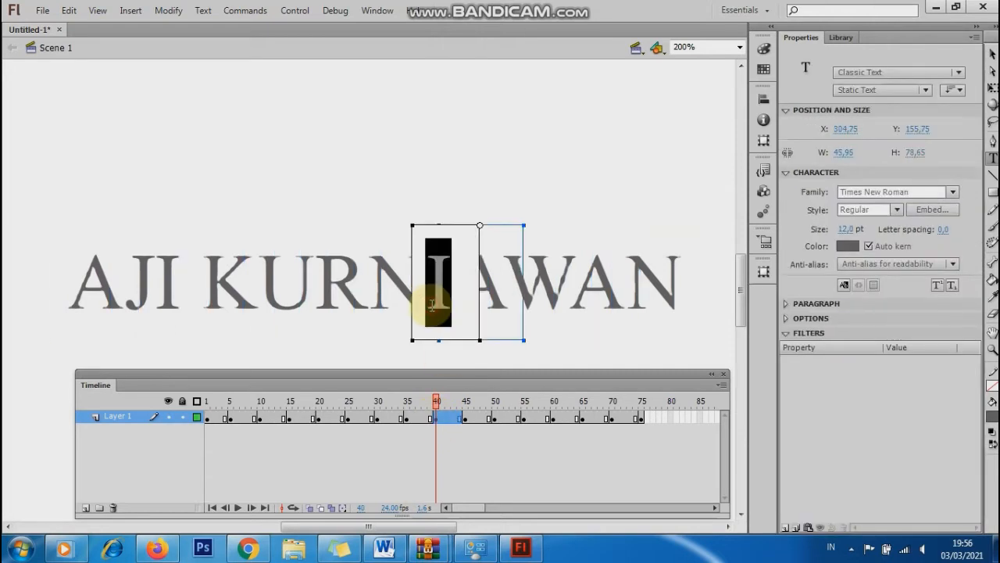
{"action": "left_click_drag", "start_coordinate": [448, 335], "coordinate": [450, 258]}
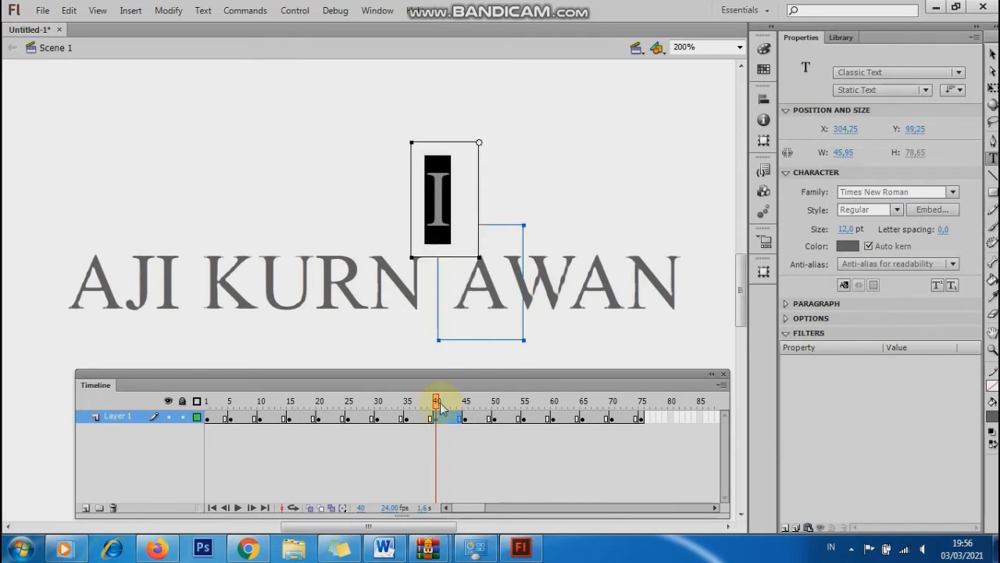
{"action": "left_click", "coordinate": [467, 420]}
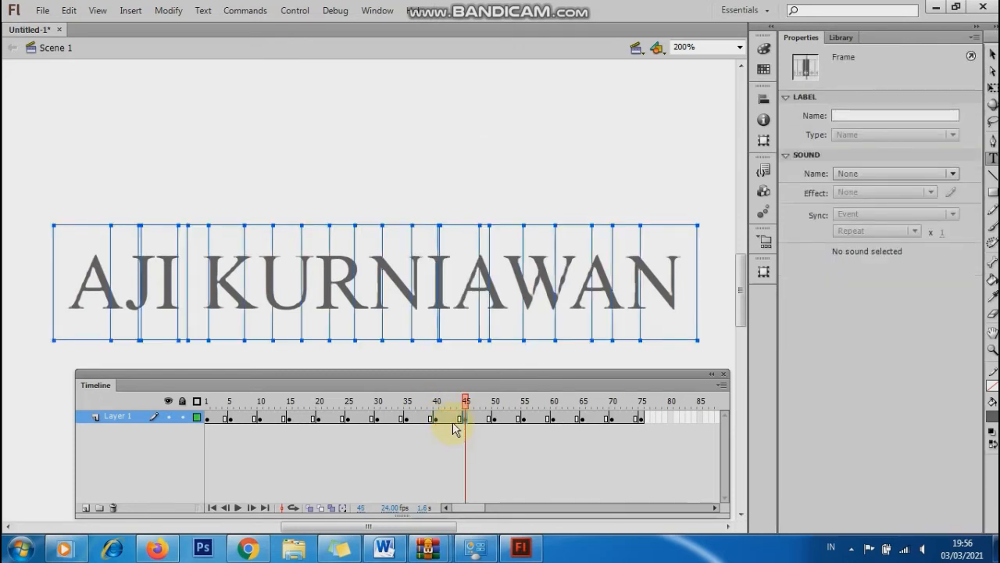
{"action": "left_click", "coordinate": [476, 306]}
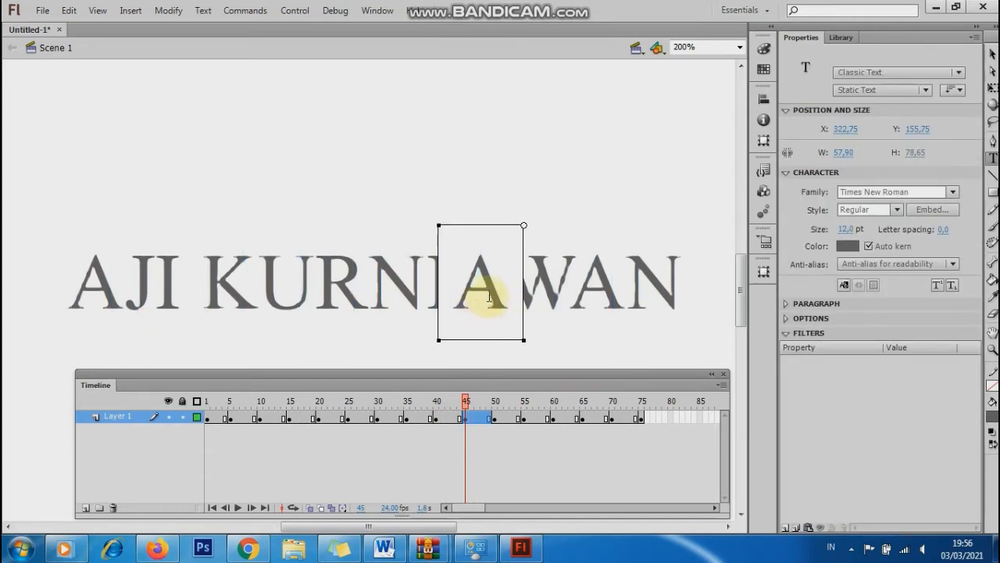
{"action": "left_click_drag", "start_coordinate": [481, 341], "coordinate": [480, 258]}
Lift the letter W on frame 50 and the next A on frame 55 above the word.
{"action": "left_click", "coordinate": [495, 420]}
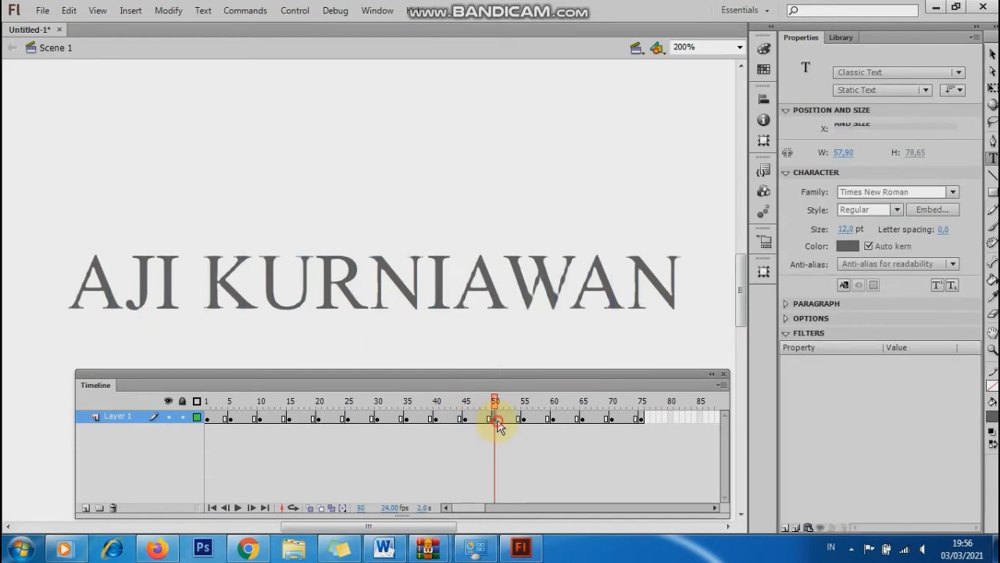
{"action": "left_click", "coordinate": [519, 307]}
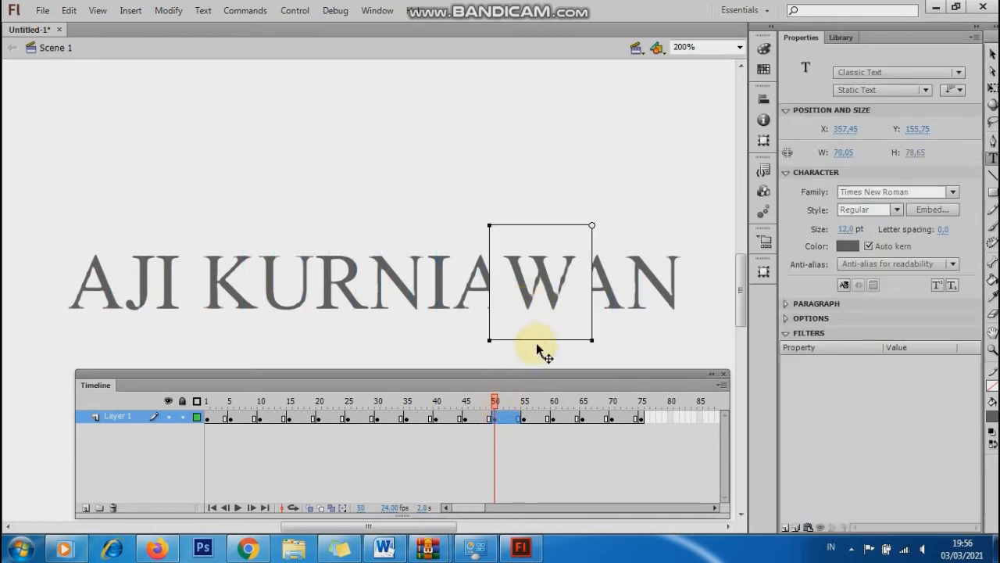
{"action": "left_click_drag", "start_coordinate": [536, 336], "coordinate": [525, 263]}
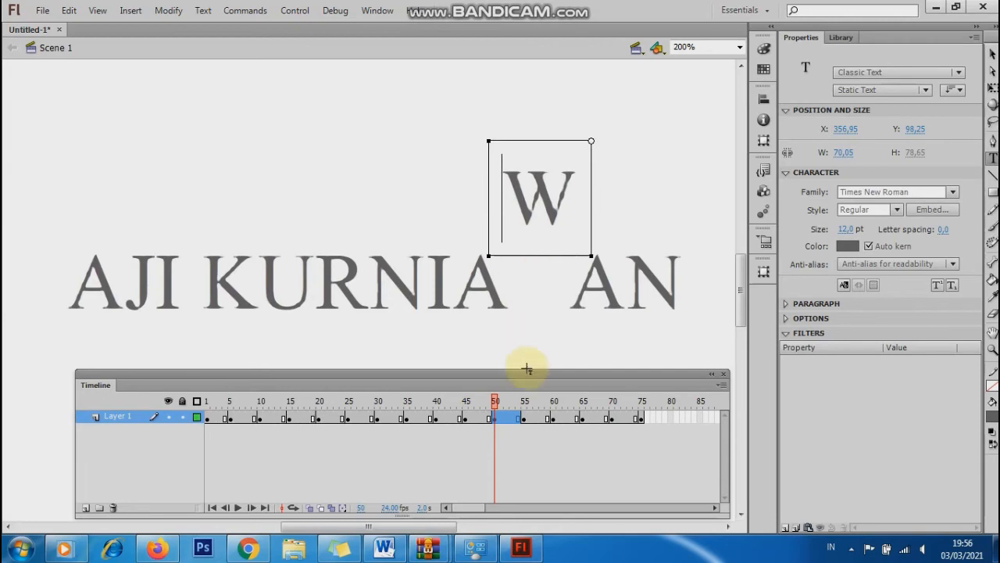
{"action": "left_click", "coordinate": [524, 418]}
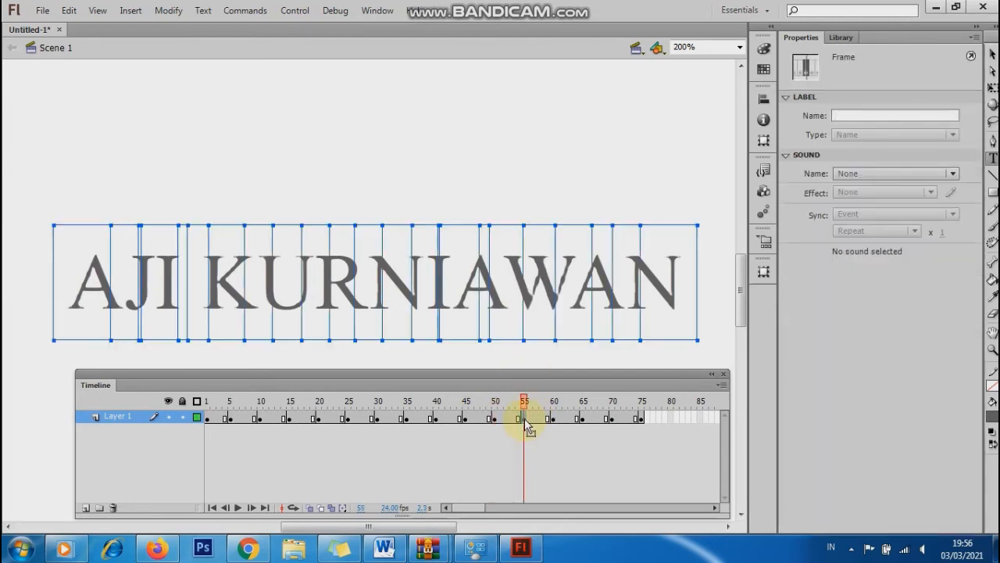
{"action": "left_click", "coordinate": [582, 303]}
{"action": "double_click", "coordinate": [586, 336]}
{"action": "left_click_drag", "start_coordinate": [586, 336], "coordinate": [584, 261]}
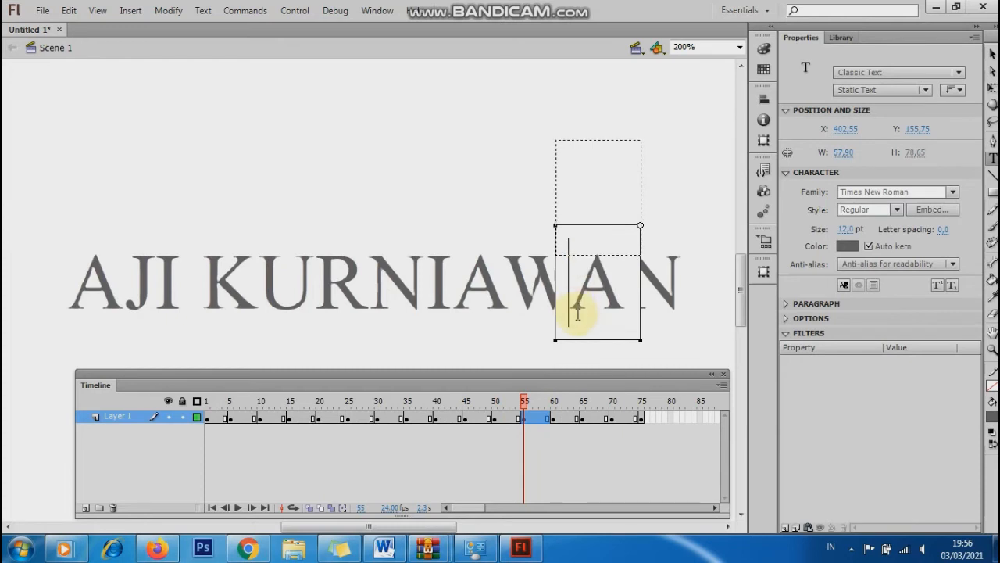
{"action": "left_click_drag", "start_coordinate": [578, 308], "coordinate": [582, 291]}
Lift the final letter N above the word on the frame 60 keyframe.
{"action": "left_click", "coordinate": [557, 420]}
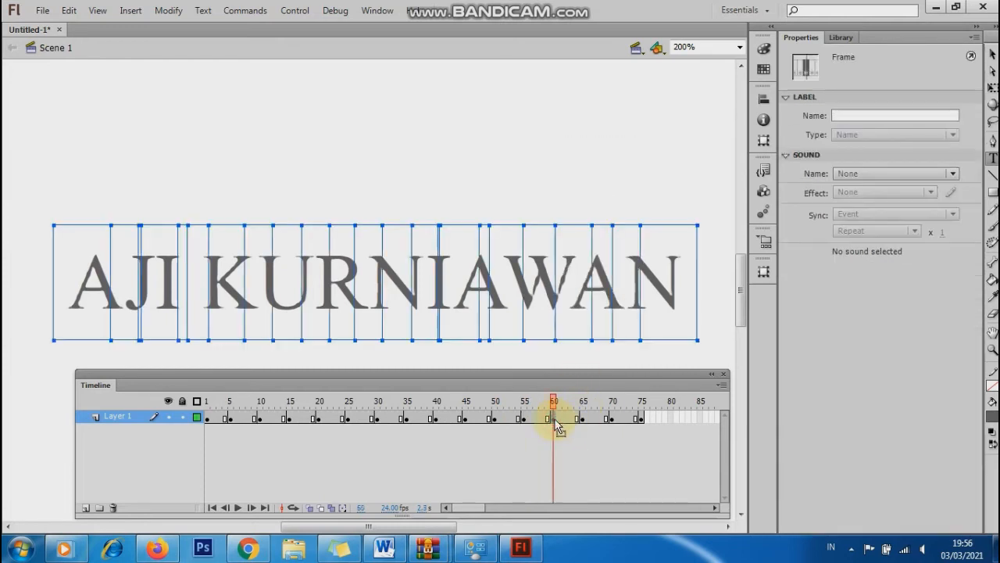
{"action": "left_click", "coordinate": [638, 305]}
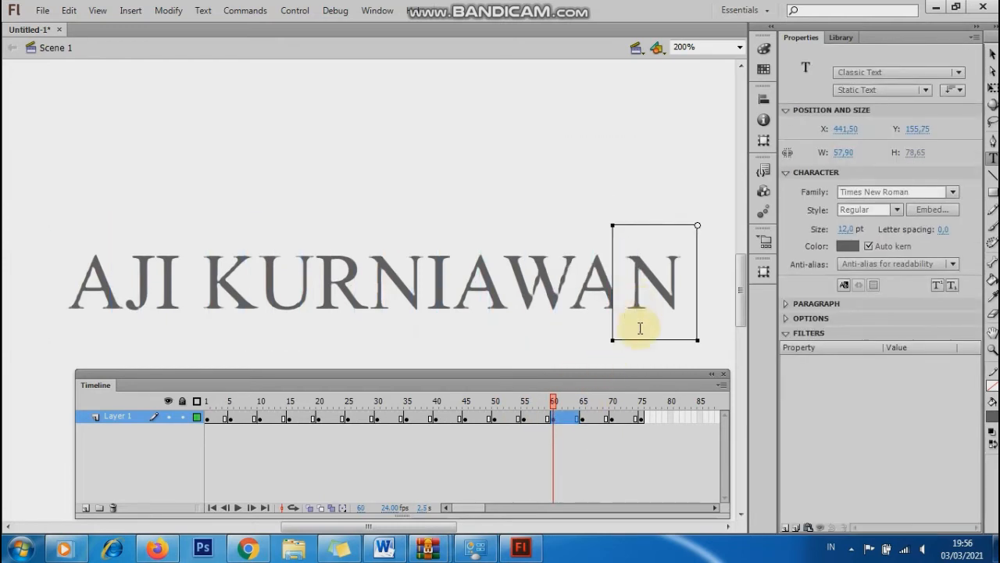
{"action": "left_click_drag", "start_coordinate": [638, 342], "coordinate": [638, 258]}
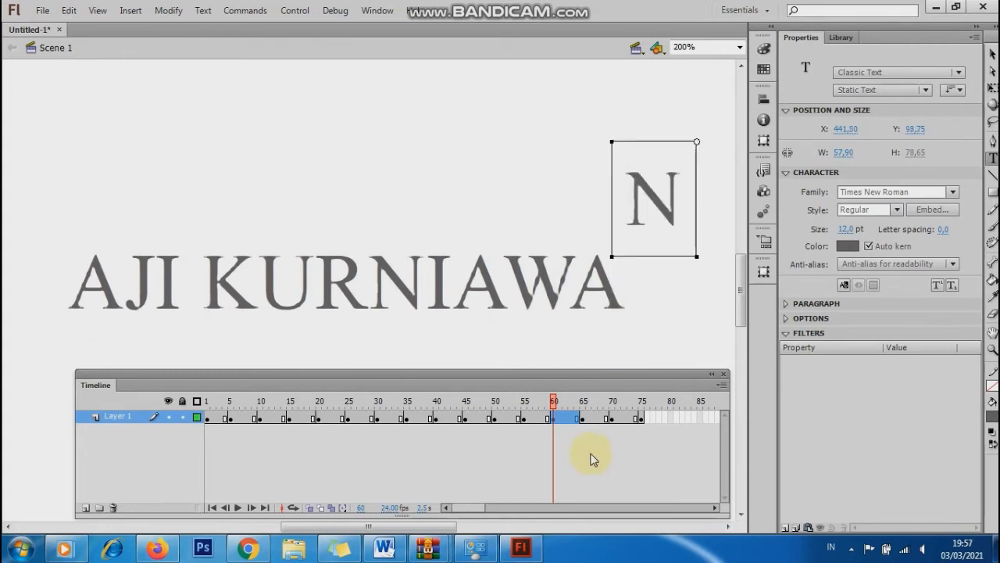
{"action": "left_click", "coordinate": [599, 437]}
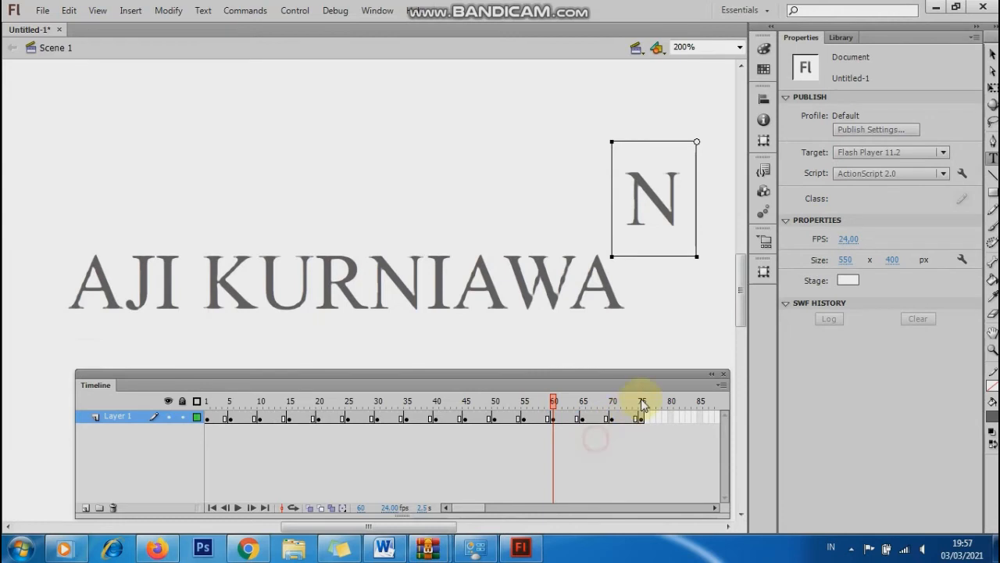
Select frames 72 through 75 on Layer 1.
{"action": "left_click", "coordinate": [602, 381]}
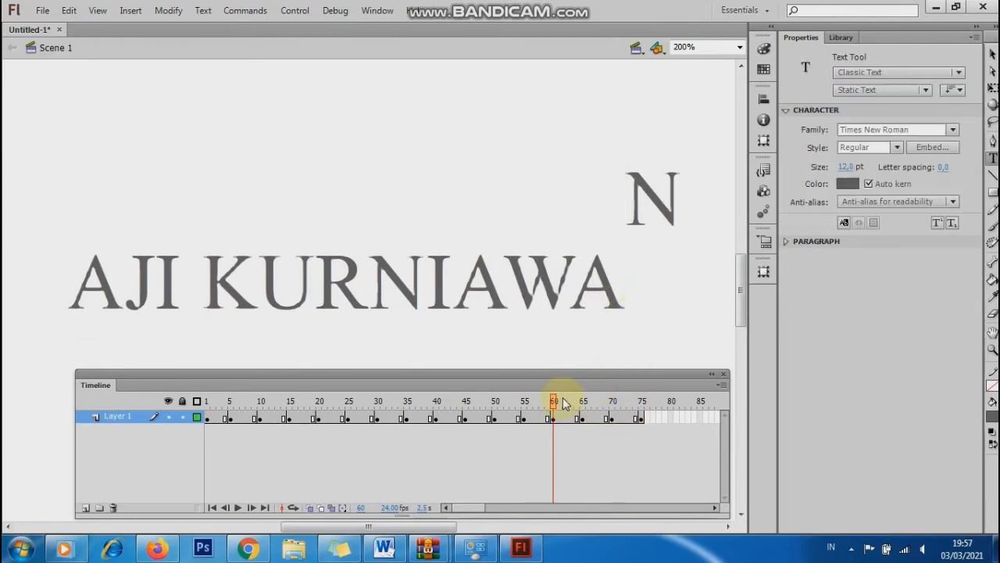
{"action": "left_click", "coordinate": [583, 418]}
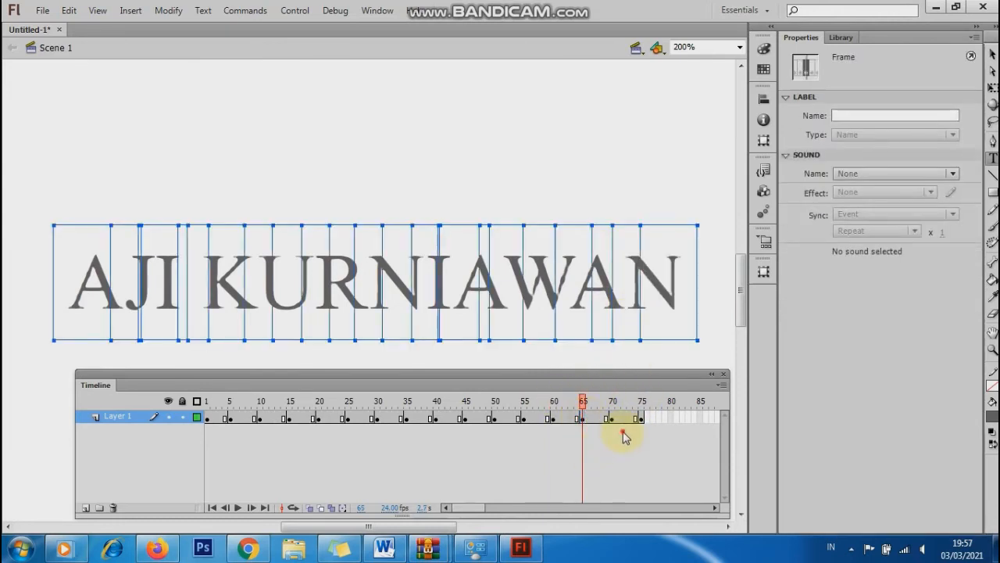
{"action": "left_click", "coordinate": [621, 436]}
{"action": "left_click", "coordinate": [619, 419]}
{"action": "right_click", "coordinate": [620, 420]}
{"action": "left_click", "coordinate": [617, 438]}
{"action": "left_click_drag", "start_coordinate": [618, 419], "coordinate": [643, 419]}
Remove frames 72–75 so the animation ends at frame 70, then rewind to frame 1.
{"action": "right_click", "coordinate": [644, 421]}
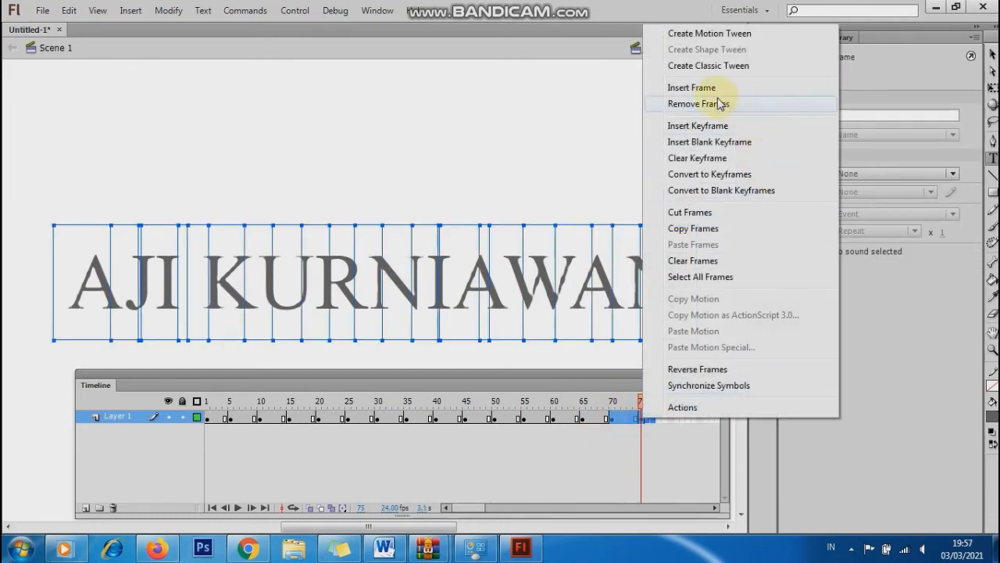
{"action": "left_click", "coordinate": [712, 87]}
{"action": "key", "text": "ctrl+z"}
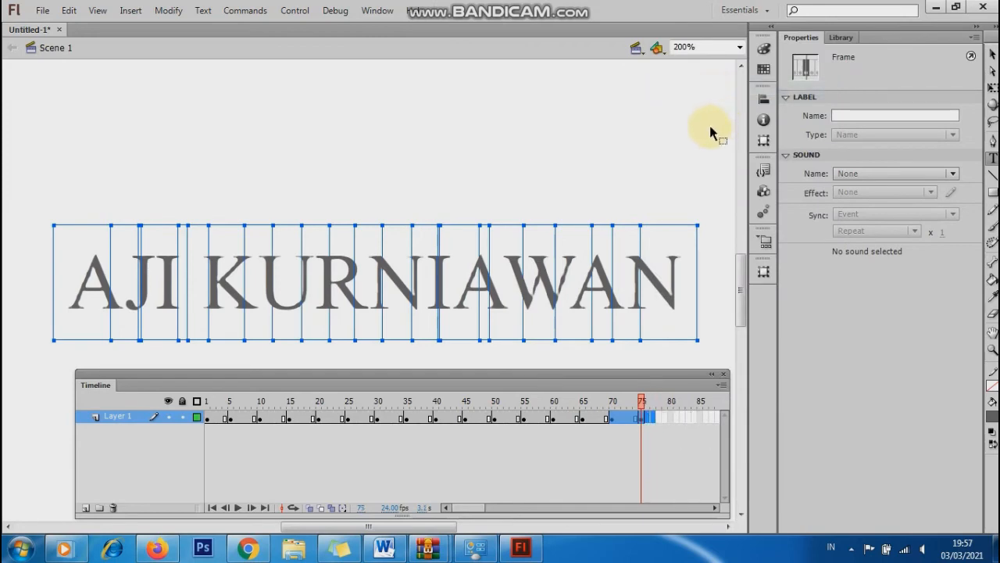
{"action": "right_click", "coordinate": [645, 419]}
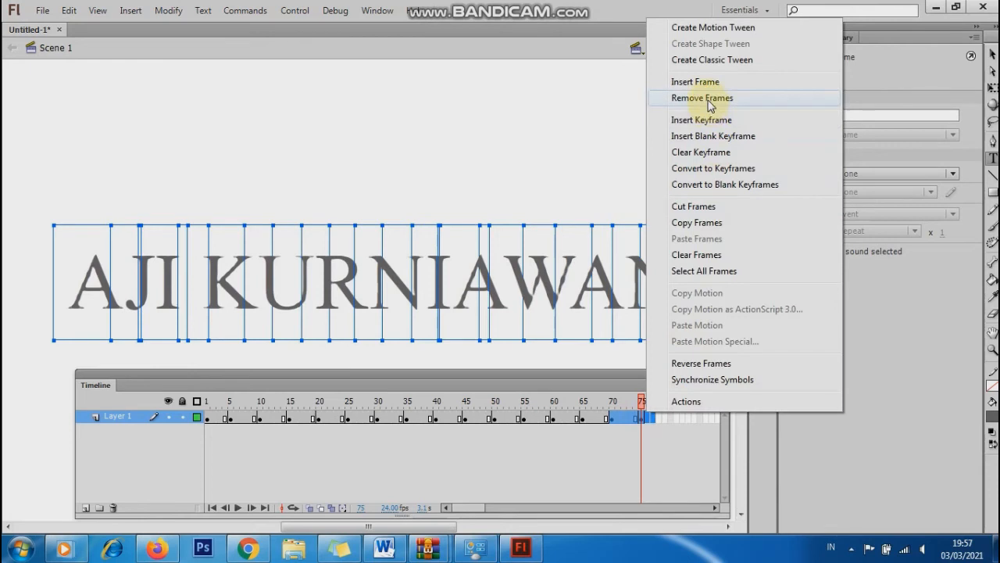
{"action": "left_click", "coordinate": [714, 97]}
{"action": "left_click", "coordinate": [630, 145]}
{"action": "left_click_drag", "start_coordinate": [604, 401], "coordinate": [164, 416]}
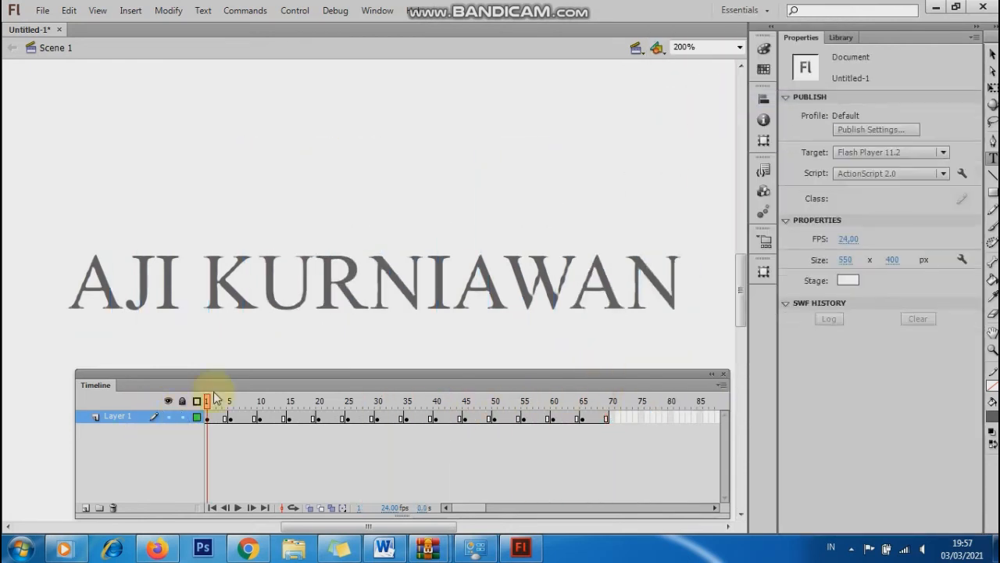
{"action": "key", "text": "ctrl+Return"}
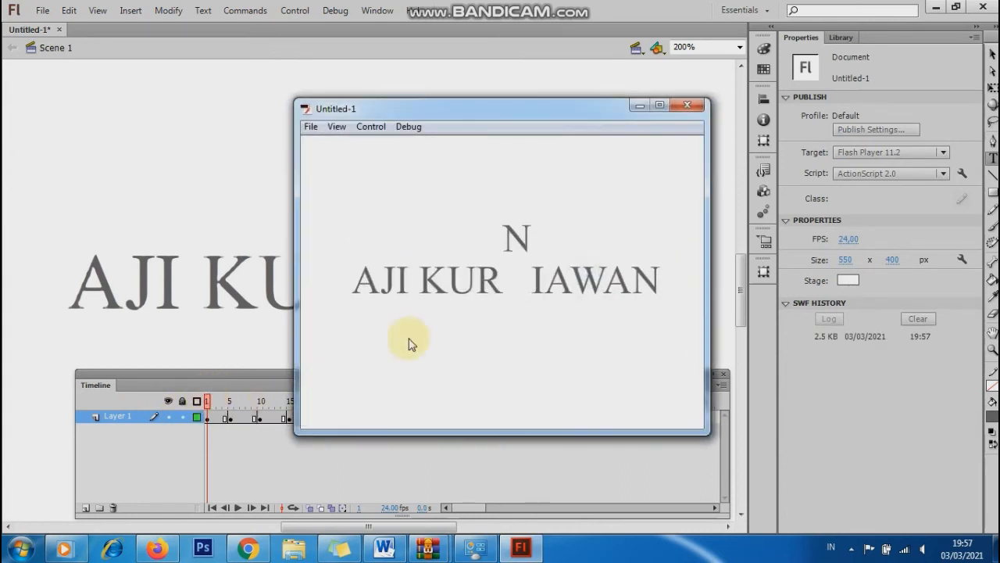
{"action": "left_click", "coordinate": [688, 105]}
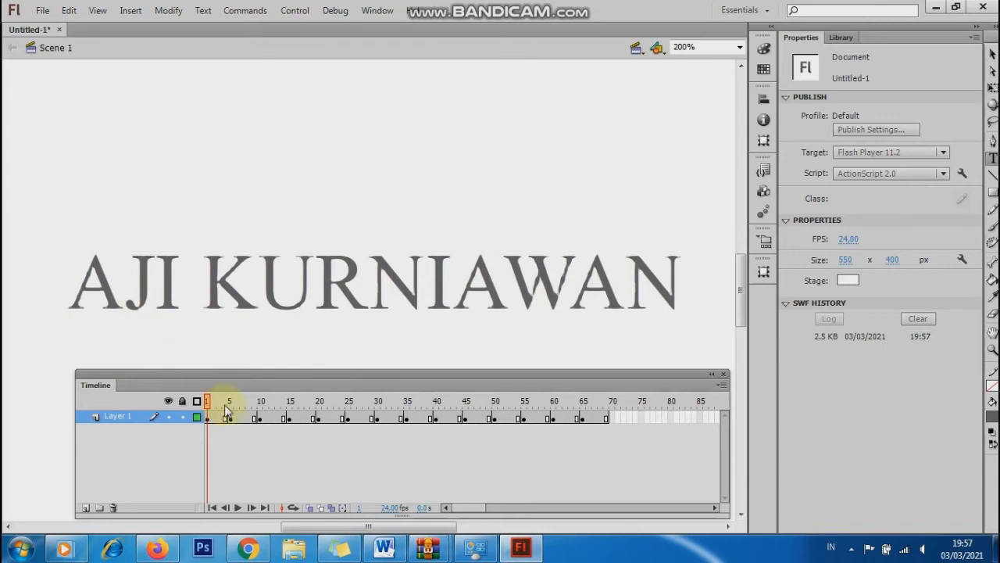
Colour the first raised A at frame 5 teal.
{"action": "left_click_drag", "start_coordinate": [205, 400], "coordinate": [233, 401]}
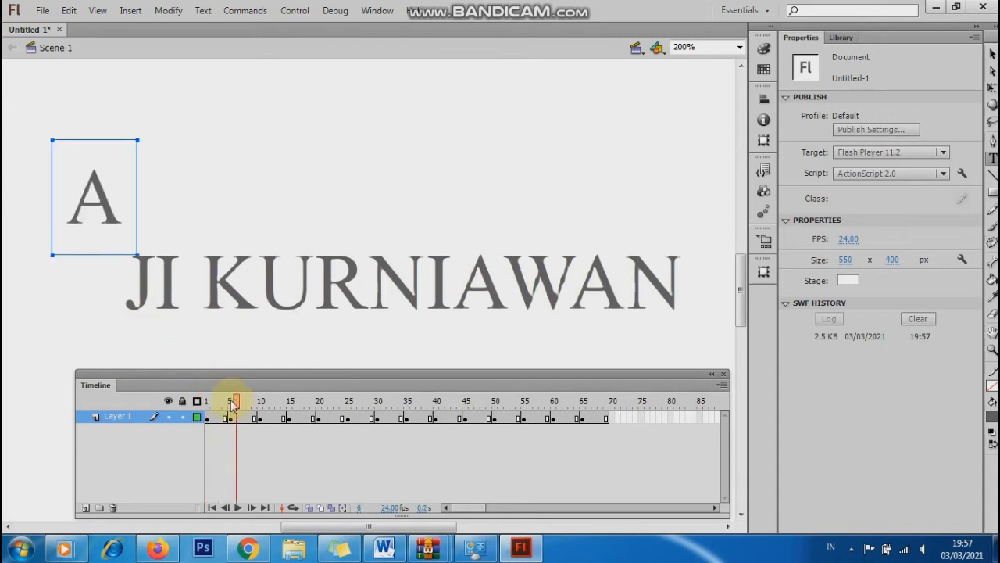
{"action": "left_click", "coordinate": [94, 197]}
{"action": "left_click", "coordinate": [95, 197]}
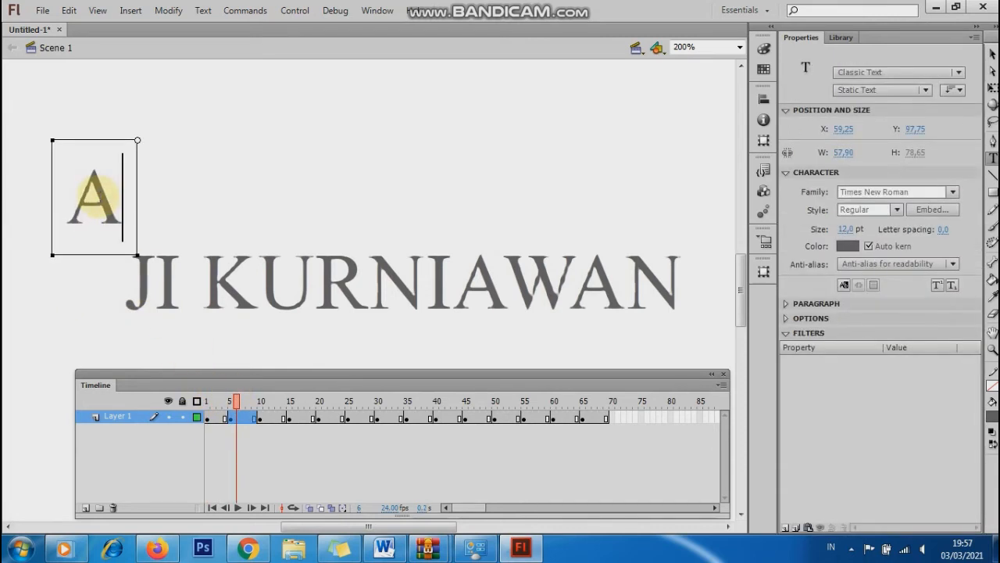
{"action": "double_click", "coordinate": [99, 197]}
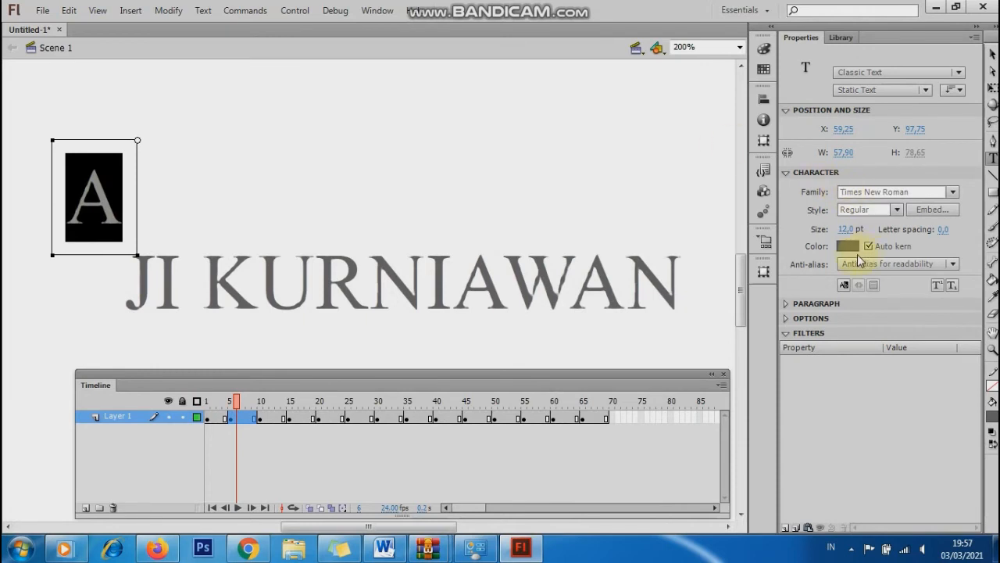
{"action": "left_click", "coordinate": [850, 246]}
{"action": "left_click", "coordinate": [830, 303]}
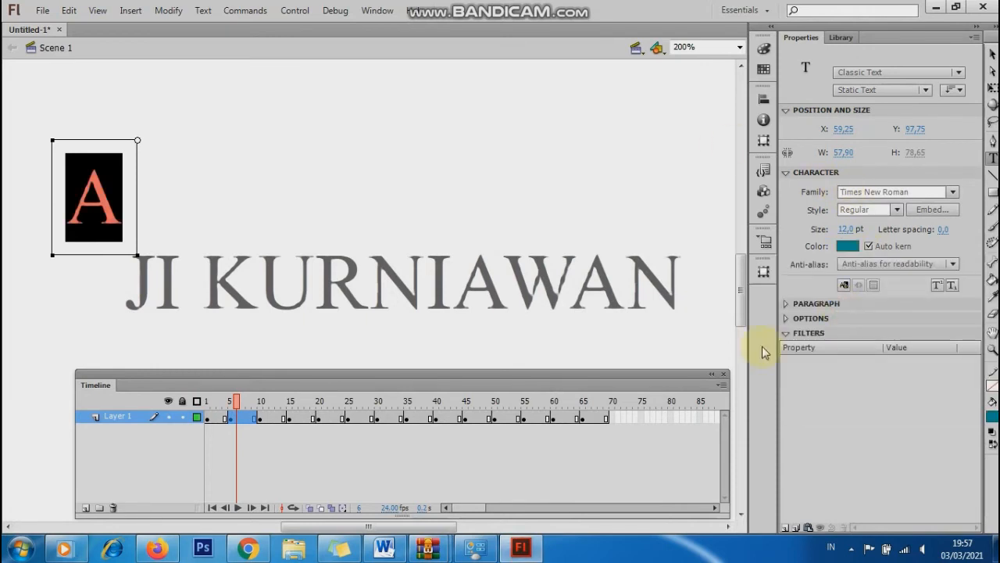
{"action": "left_click", "coordinate": [255, 417]}
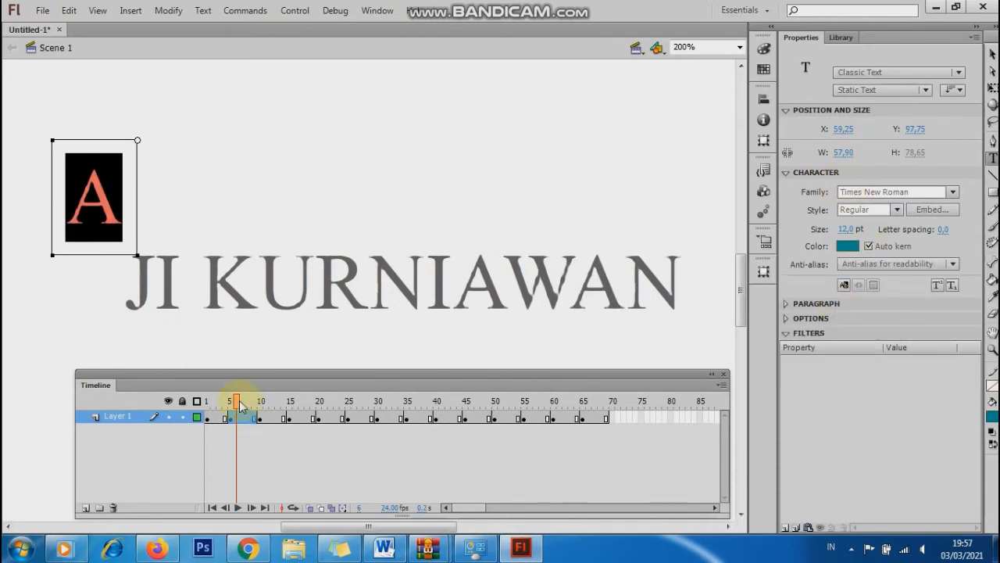
Scrub the timeline to preview the letters popping up in turn.
{"action": "left_click_drag", "start_coordinate": [237, 405], "coordinate": [233, 405]}
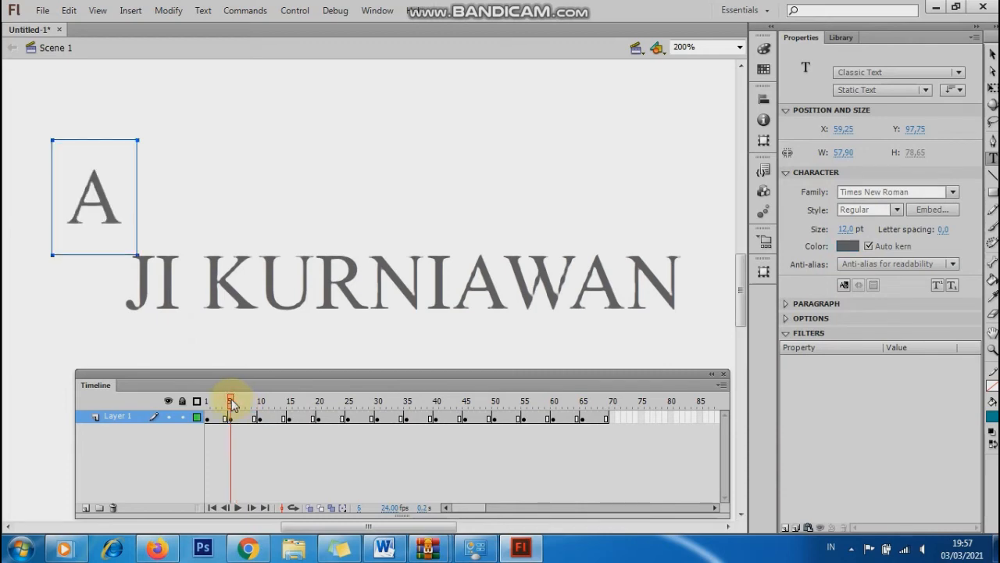
{"action": "left_click", "coordinate": [259, 419]}
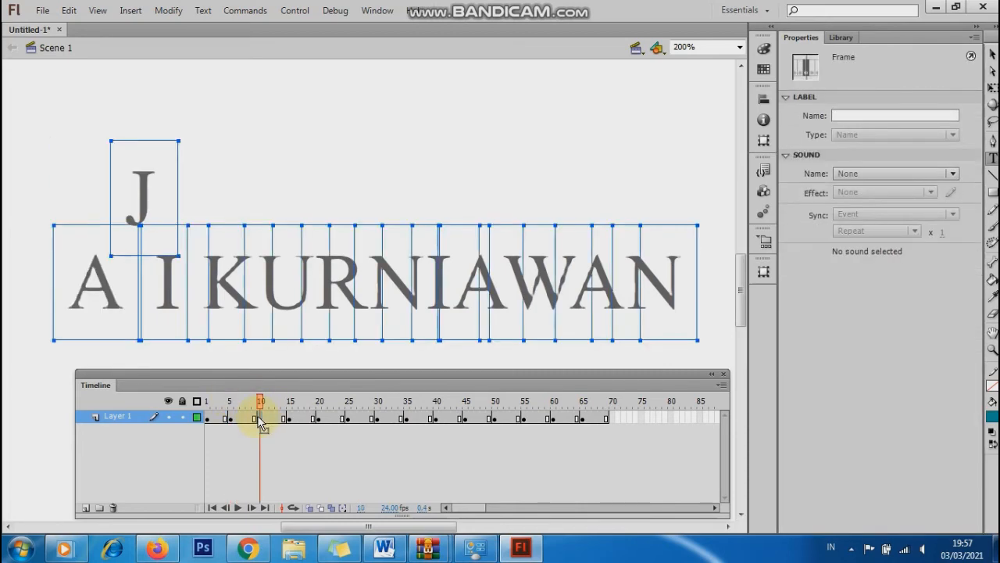
{"action": "left_click_drag", "start_coordinate": [260, 399], "coordinate": [212, 400]}
{"action": "left_click", "coordinate": [261, 413]}
{"action": "left_click", "coordinate": [290, 401]}
{"action": "left_click_drag", "start_coordinate": [319, 418], "coordinate": [553, 420]}
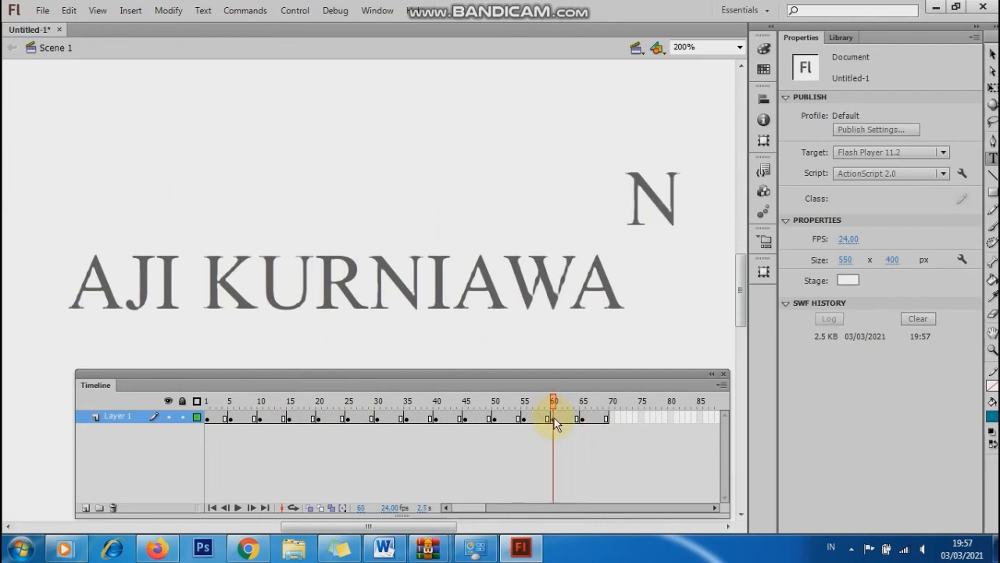
Colour the final raised N at frame 60 green.
{"action": "left_click", "coordinate": [556, 422]}
{"action": "left_click", "coordinate": [649, 189]}
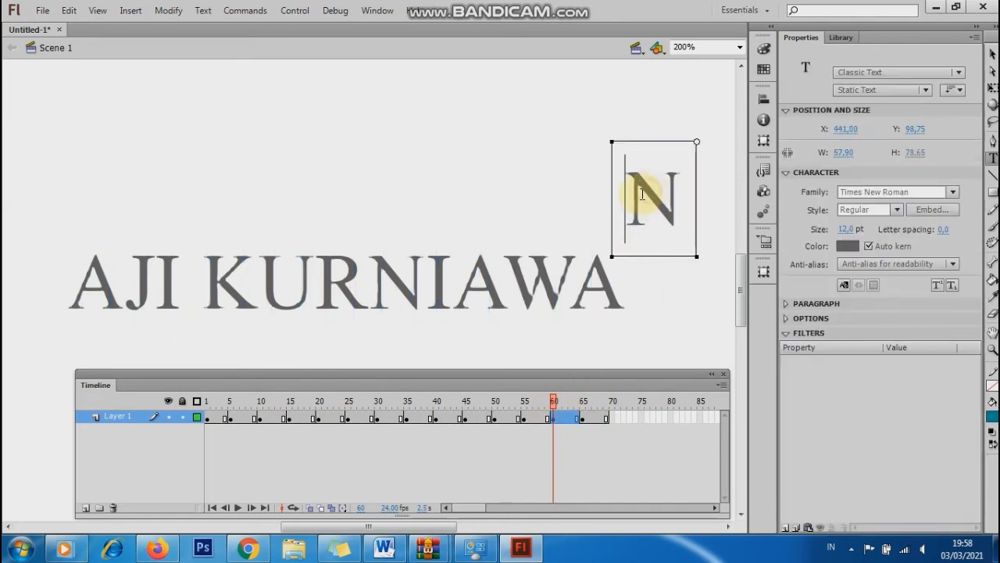
{"action": "double_click", "coordinate": [641, 195]}
{"action": "left_click", "coordinate": [847, 247]}
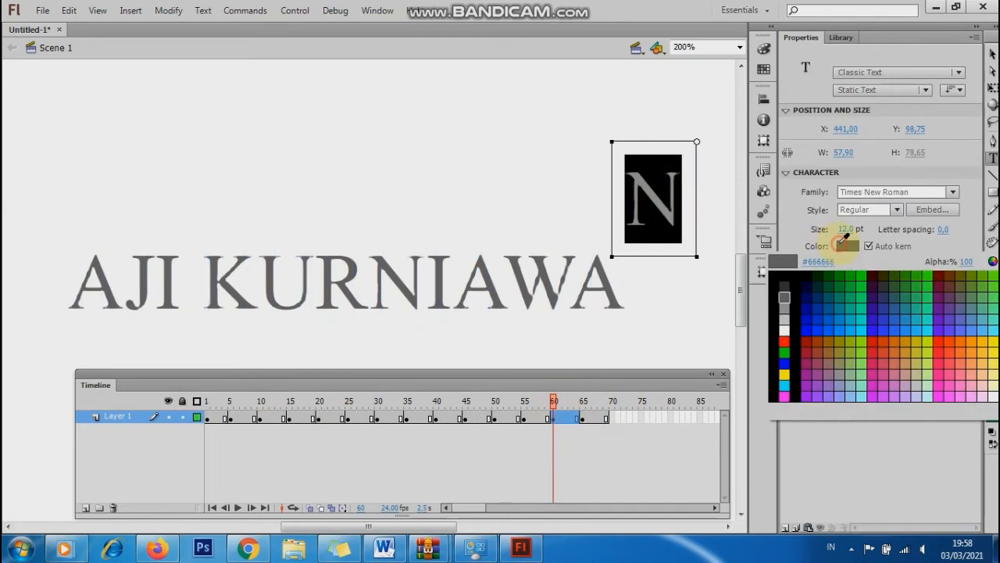
{"action": "left_click", "coordinate": [850, 287]}
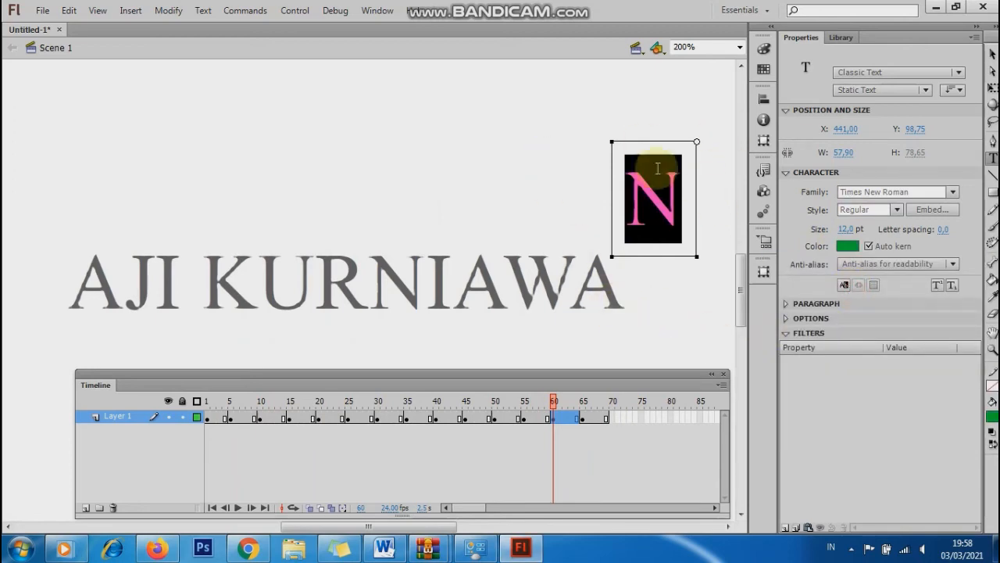
{"action": "left_click", "coordinate": [532, 133]}
Colour the raised A at frame 55 blue.
{"action": "left_click", "coordinate": [595, 277]}
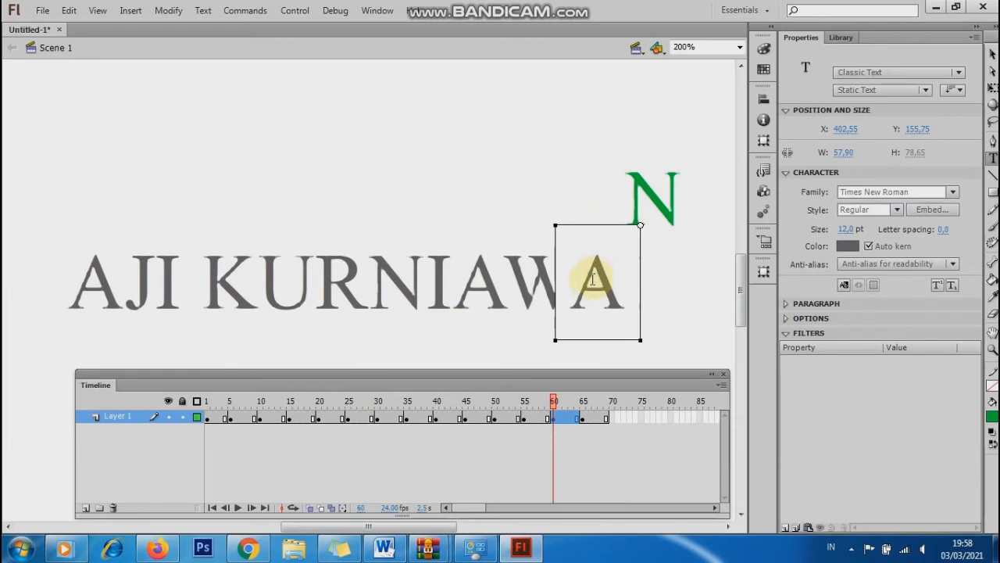
{"action": "left_click_drag", "start_coordinate": [594, 279], "coordinate": [627, 275]}
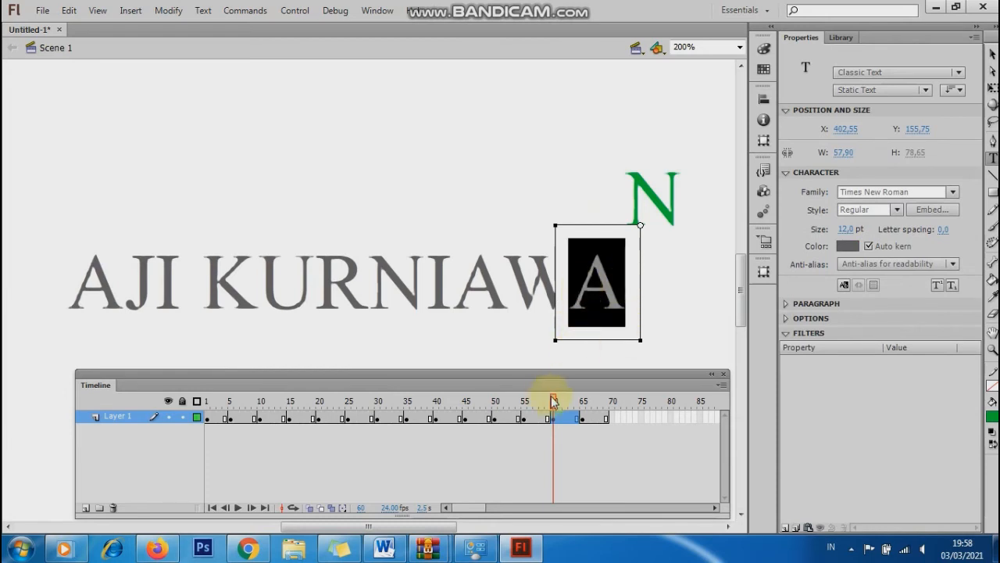
{"action": "left_click", "coordinate": [524, 419]}
{"action": "left_click", "coordinate": [576, 205]}
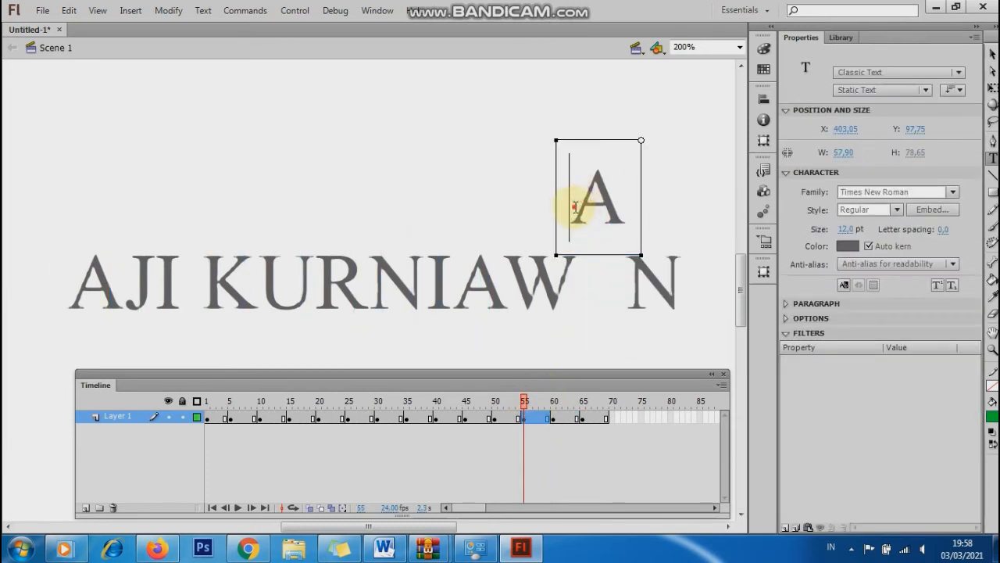
{"action": "left_click_drag", "start_coordinate": [576, 205], "coordinate": [641, 203]}
{"action": "left_click", "coordinate": [848, 248]}
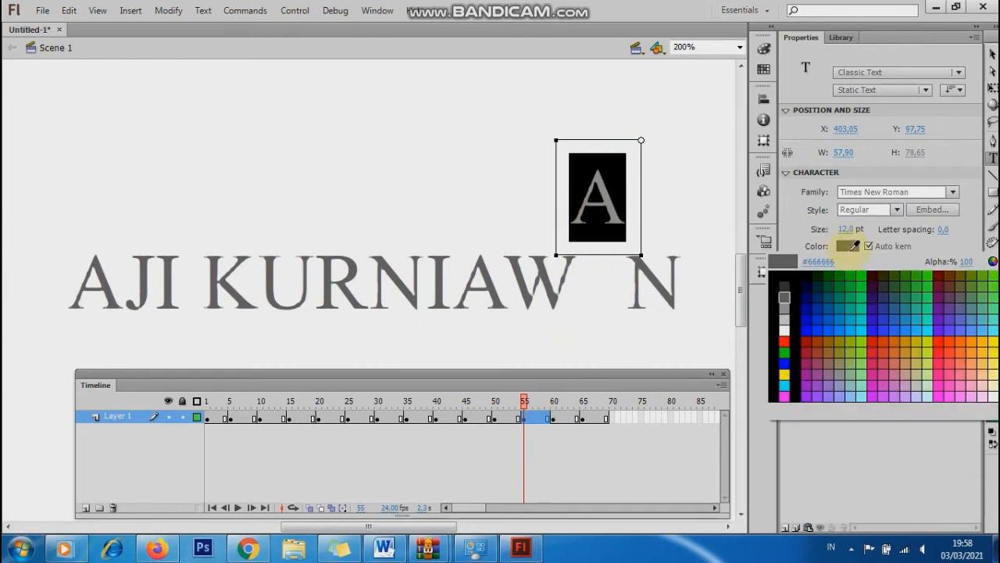
{"action": "left_click", "coordinate": [809, 327]}
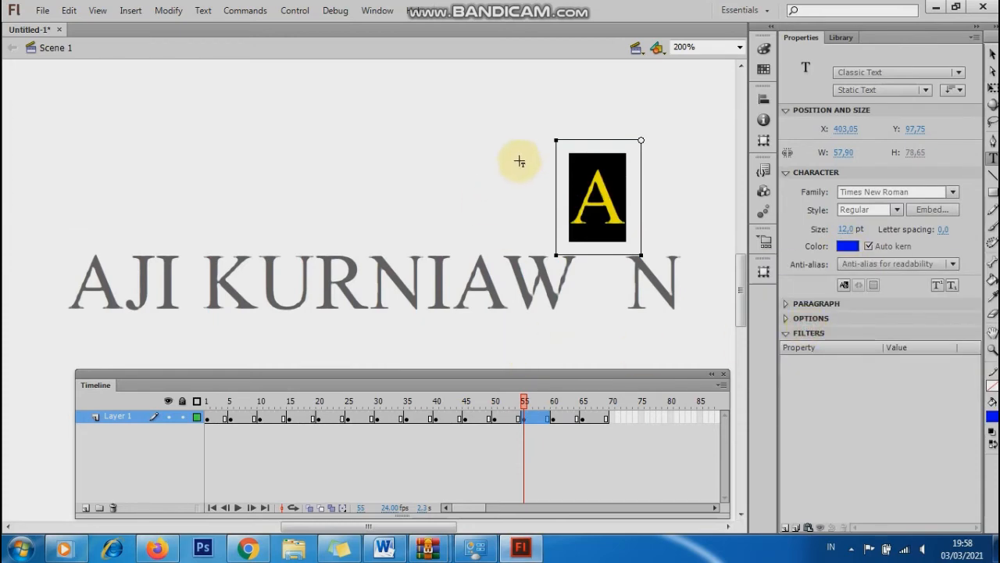
{"action": "left_click", "coordinate": [508, 159]}
Colour the raised W at frame 50 yellow.
{"action": "left_click", "coordinate": [545, 265]}
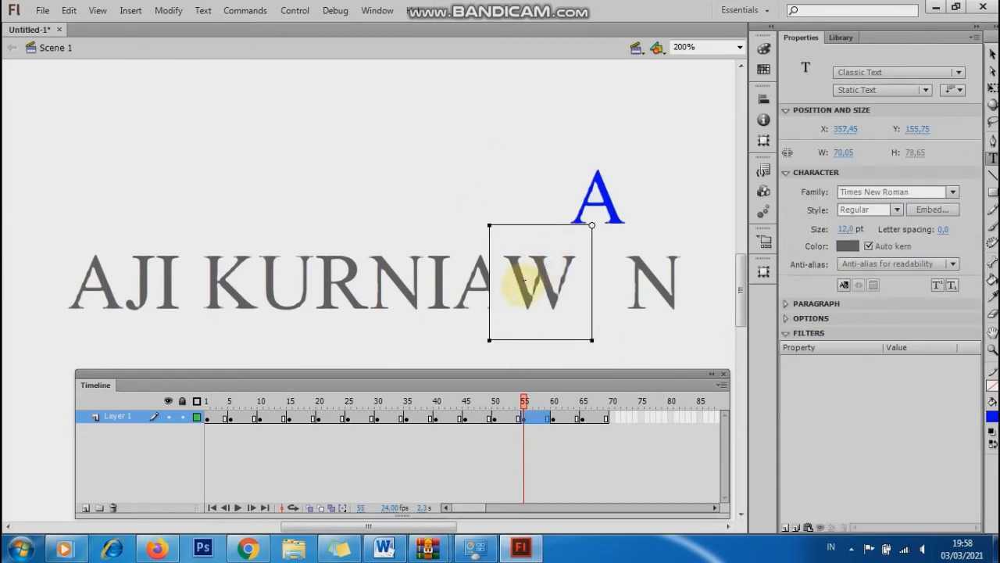
{"action": "left_click", "coordinate": [495, 420]}
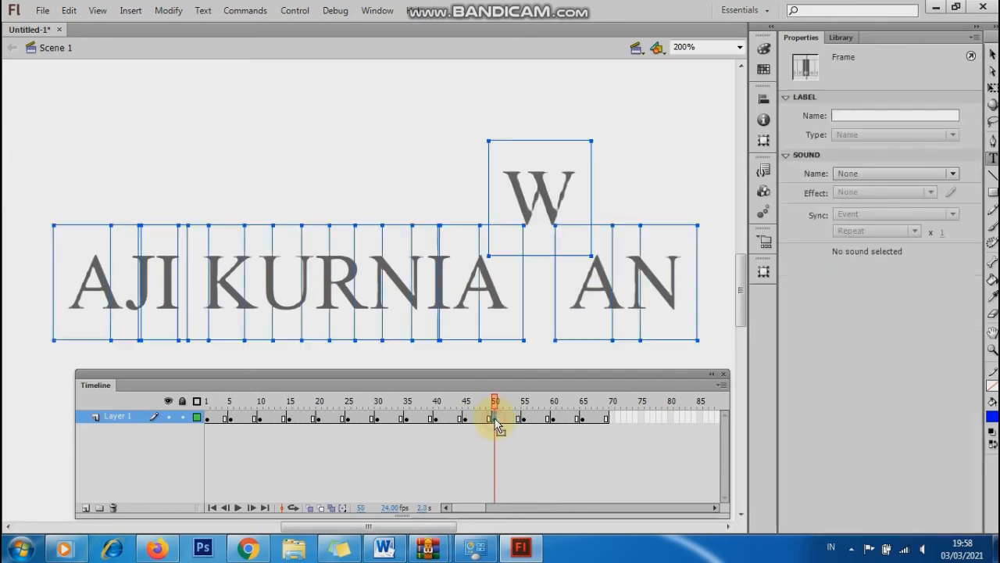
{"action": "double_click", "coordinate": [516, 195]}
{"action": "left_click_drag", "start_coordinate": [514, 196], "coordinate": [598, 174]}
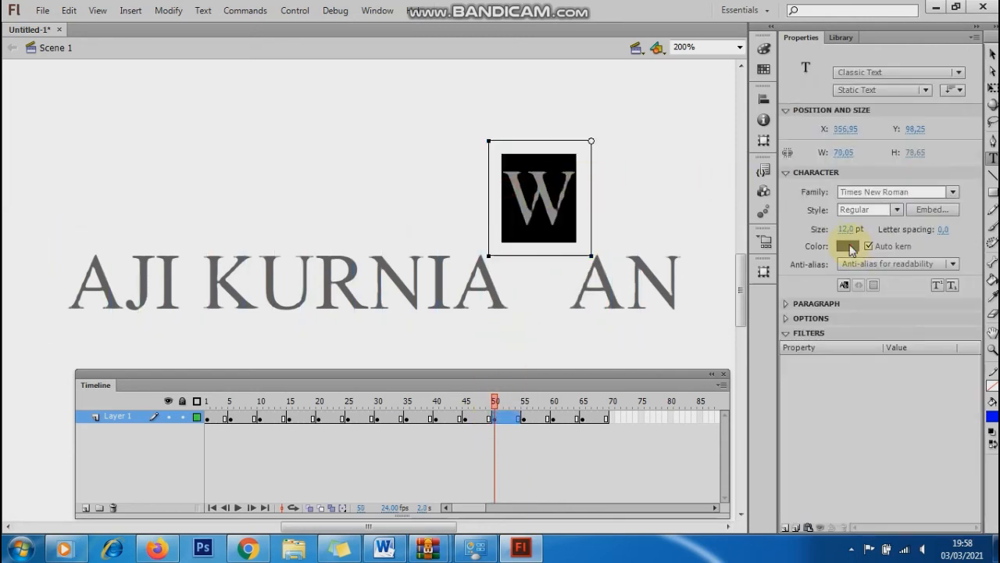
{"action": "left_click", "coordinate": [849, 246]}
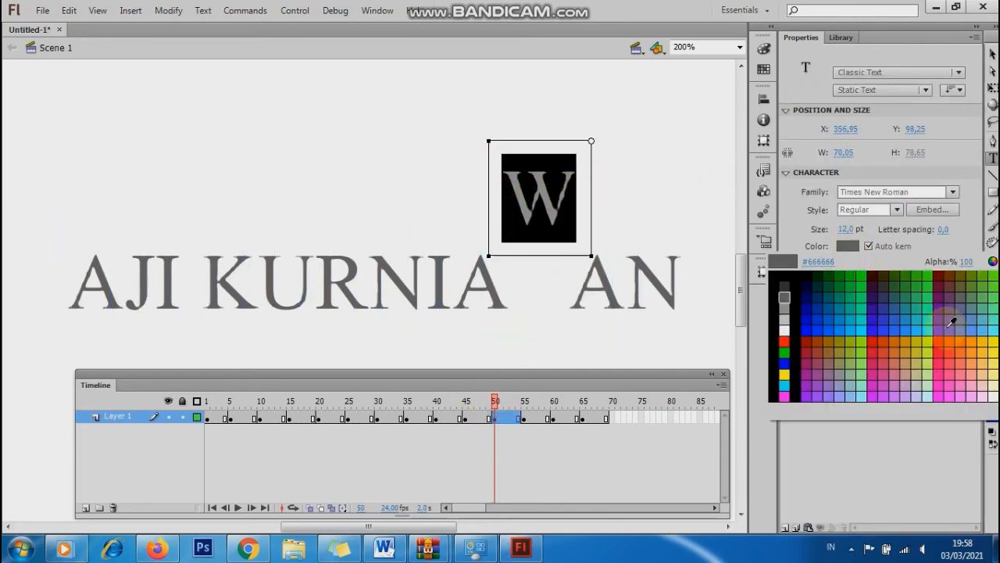
{"action": "left_click", "coordinate": [994, 360]}
{"action": "left_click", "coordinate": [520, 323]}
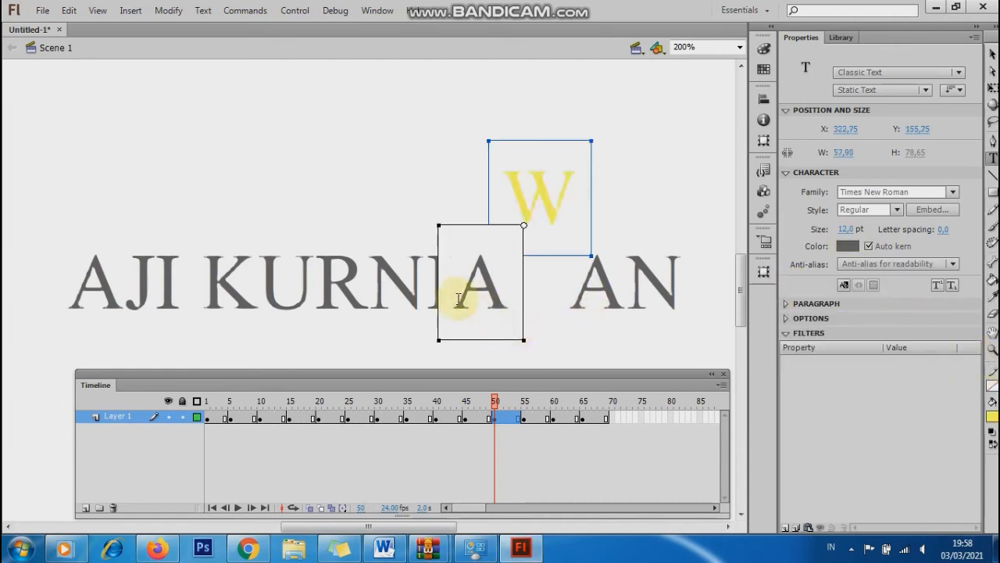
{"action": "left_click", "coordinate": [466, 418]}
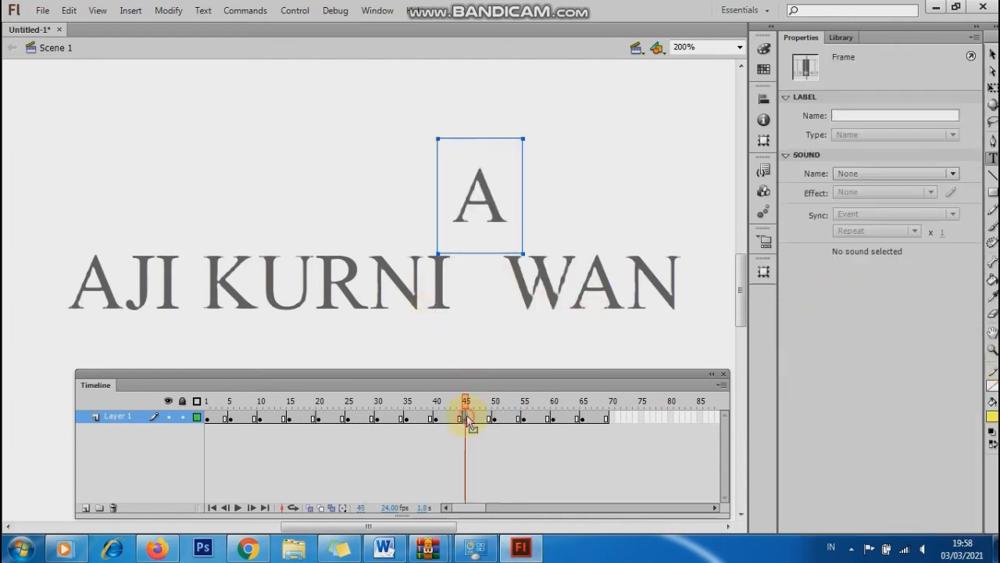
Colour the raised A at frame 45 green and the I at frame 40 yellow.
{"action": "double_click", "coordinate": [459, 191]}
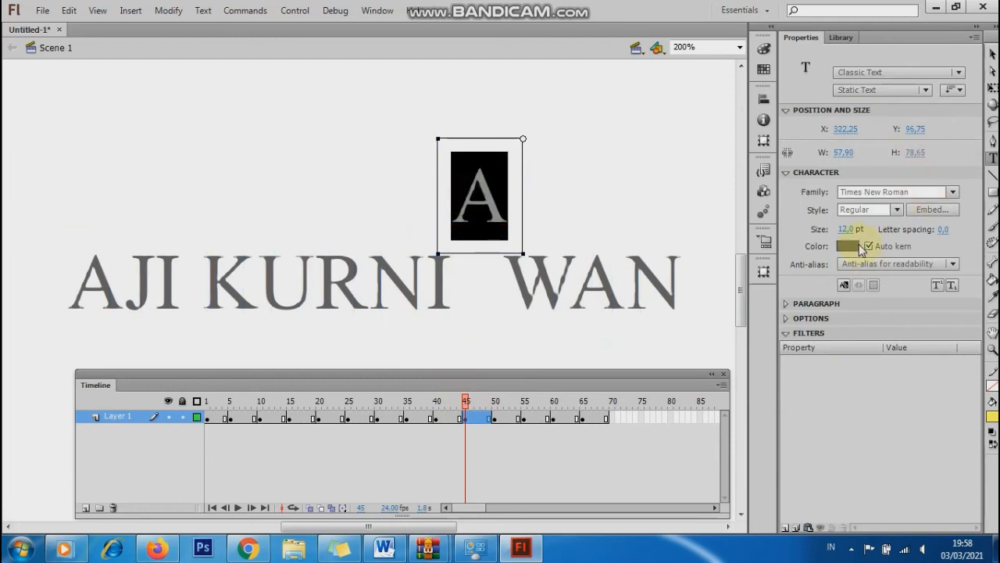
{"action": "left_click", "coordinate": [851, 246]}
{"action": "left_click", "coordinate": [852, 284]}
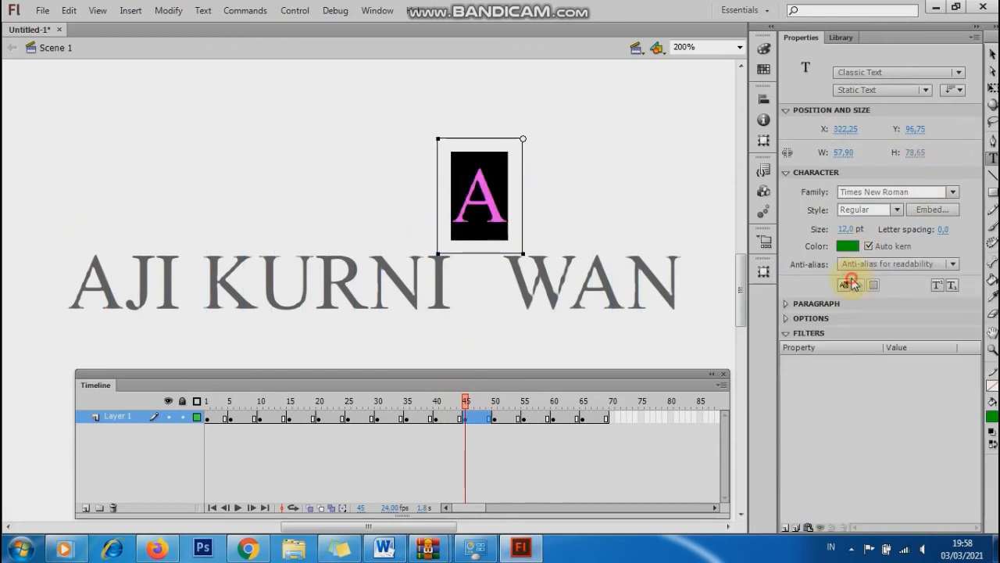
{"action": "left_click", "coordinate": [436, 418]}
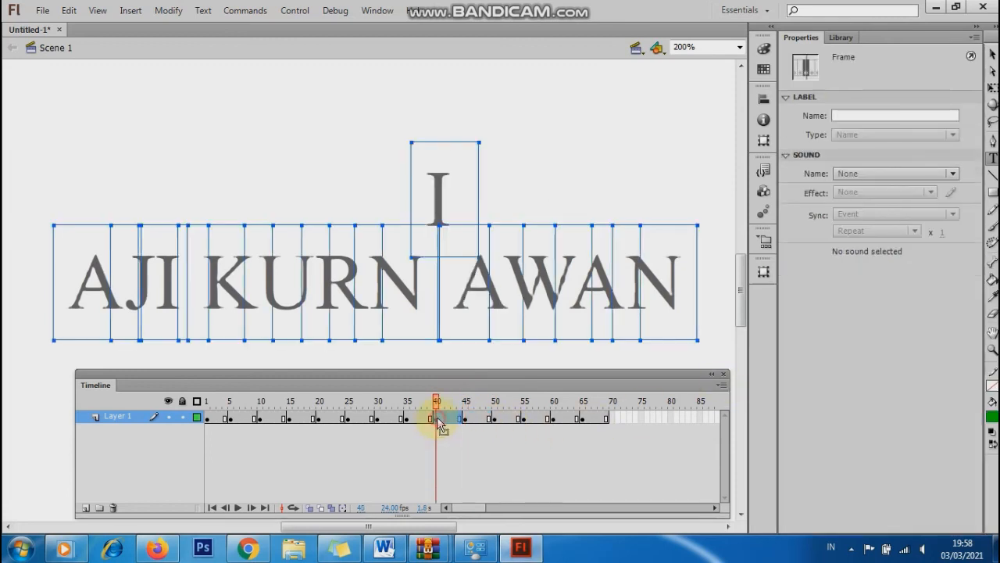
{"action": "double_click", "coordinate": [444, 195]}
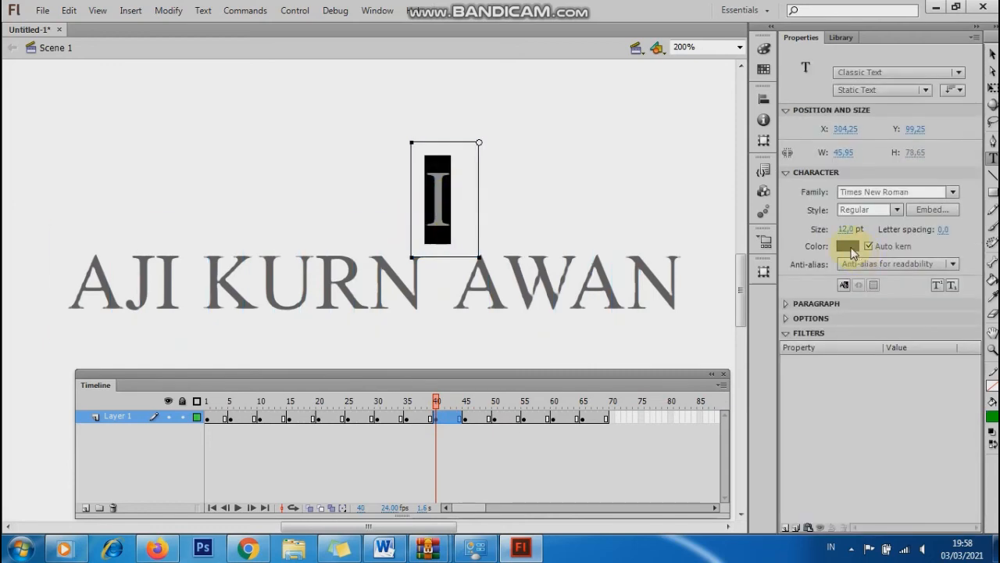
{"action": "left_click", "coordinate": [848, 246]}
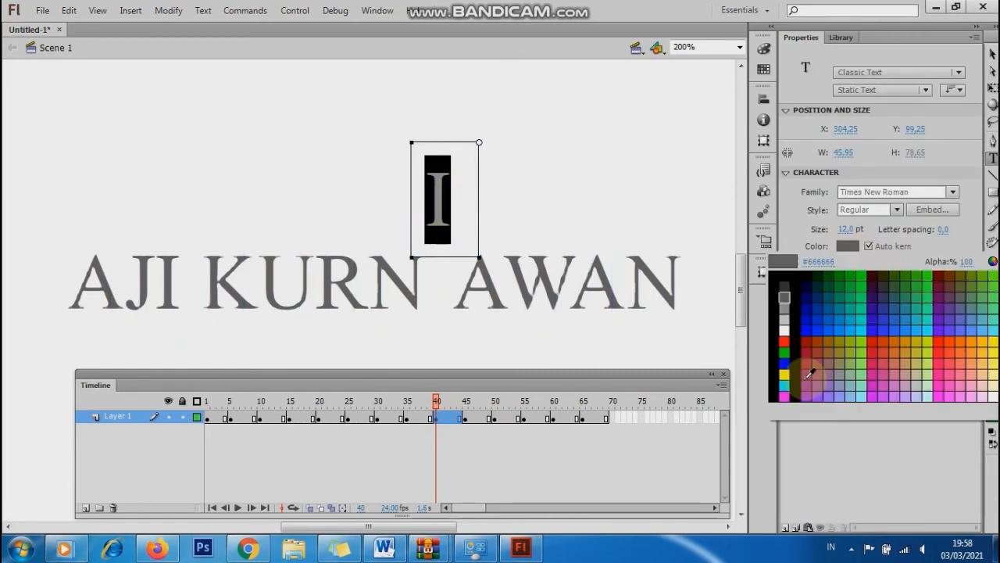
{"action": "left_click", "coordinate": [653, 386]}
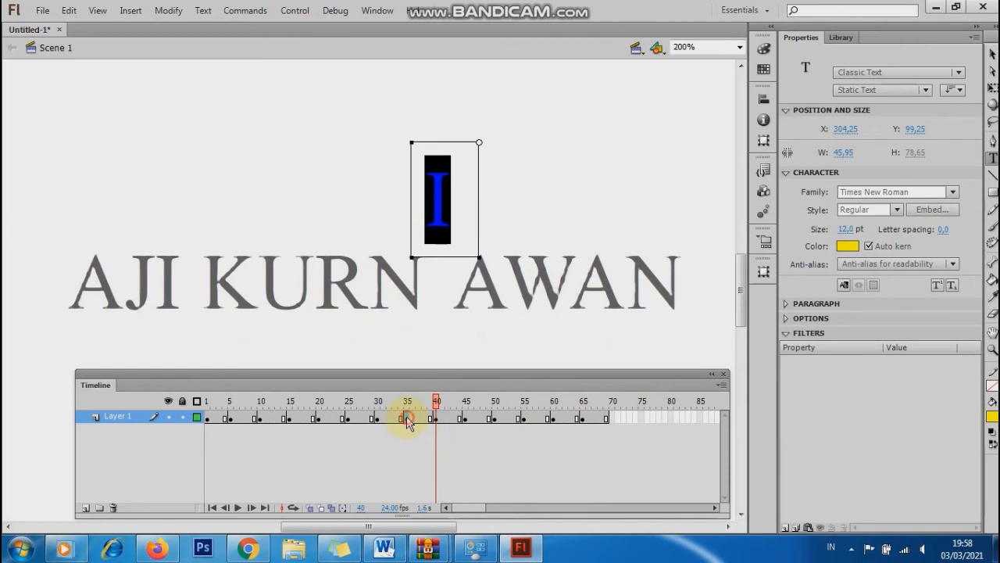
Colour the raised N at frame 35 cyan and the R at frame 30 red.
{"action": "left_click", "coordinate": [407, 418]}
{"action": "left_click", "coordinate": [400, 195]}
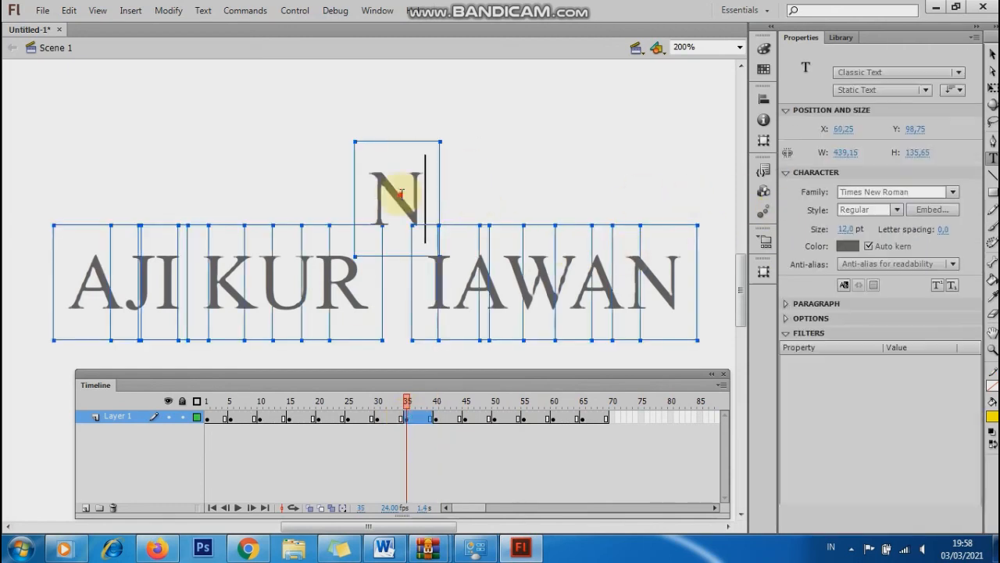
{"action": "double_click", "coordinate": [400, 194]}
{"action": "left_click", "coordinate": [846, 246]}
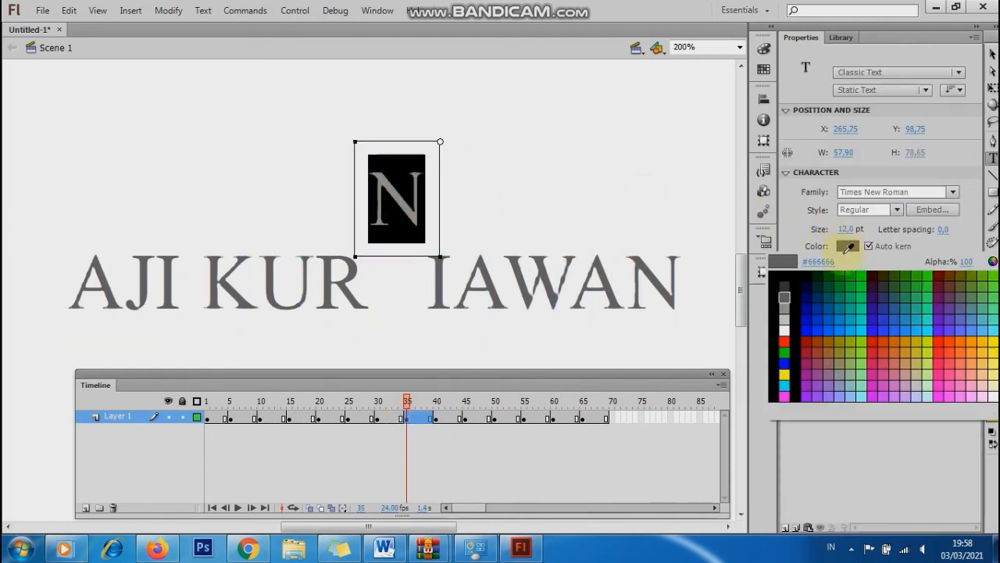
{"action": "left_click", "coordinate": [785, 386]}
{"action": "left_click", "coordinate": [379, 418]}
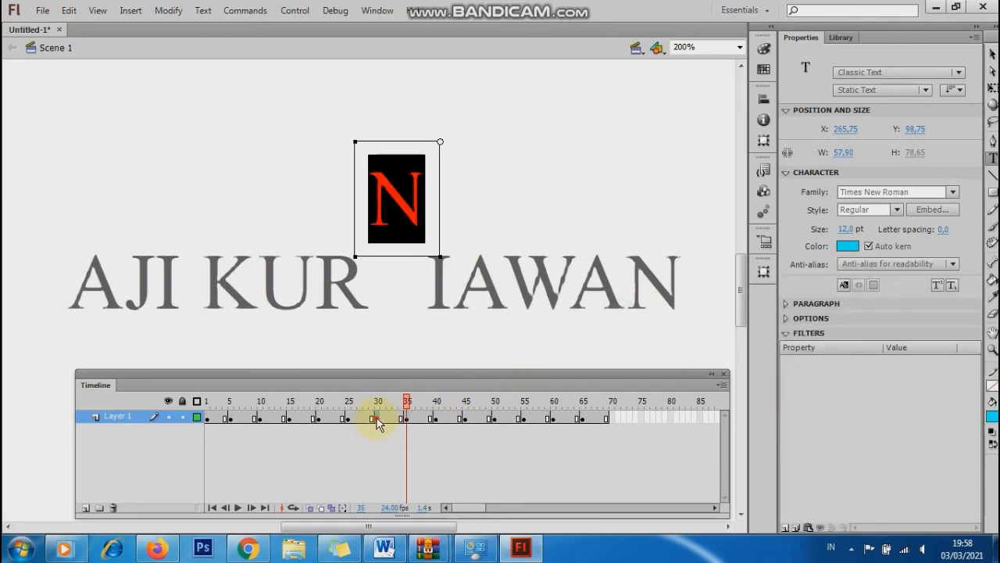
{"action": "double_click", "coordinate": [319, 196]}
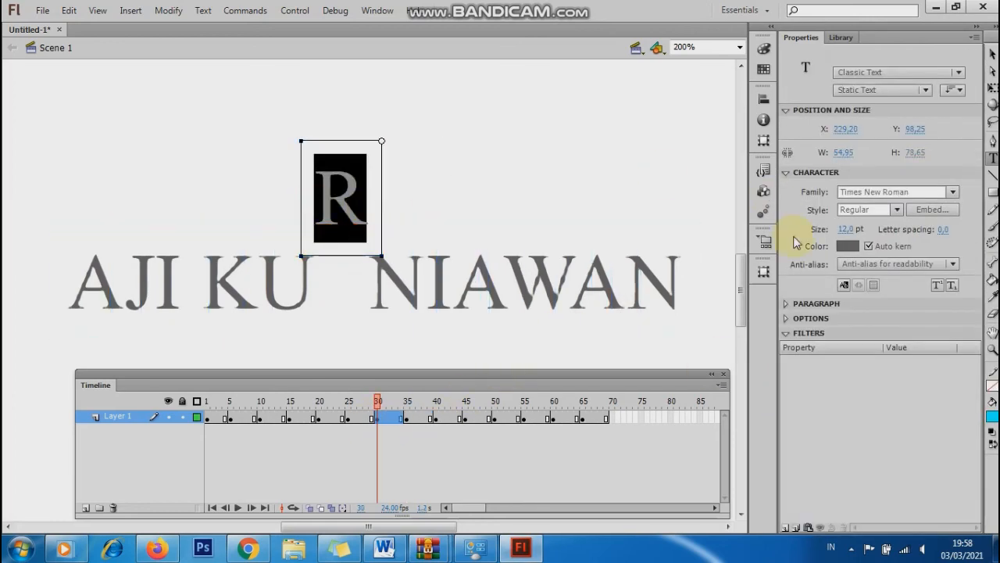
{"action": "left_click", "coordinate": [843, 244]}
{"action": "left_click", "coordinate": [785, 348]}
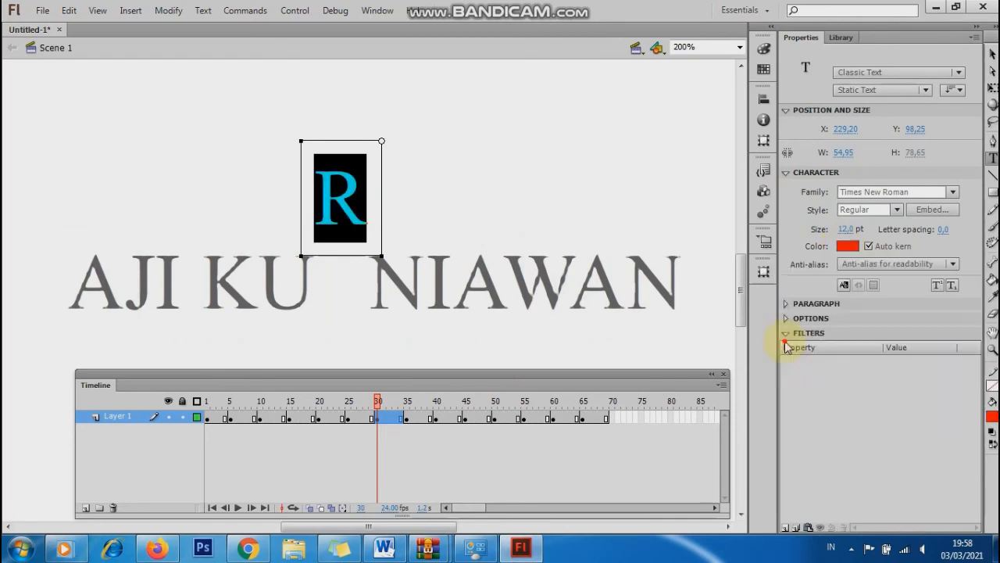
{"action": "left_click", "coordinate": [350, 421]}
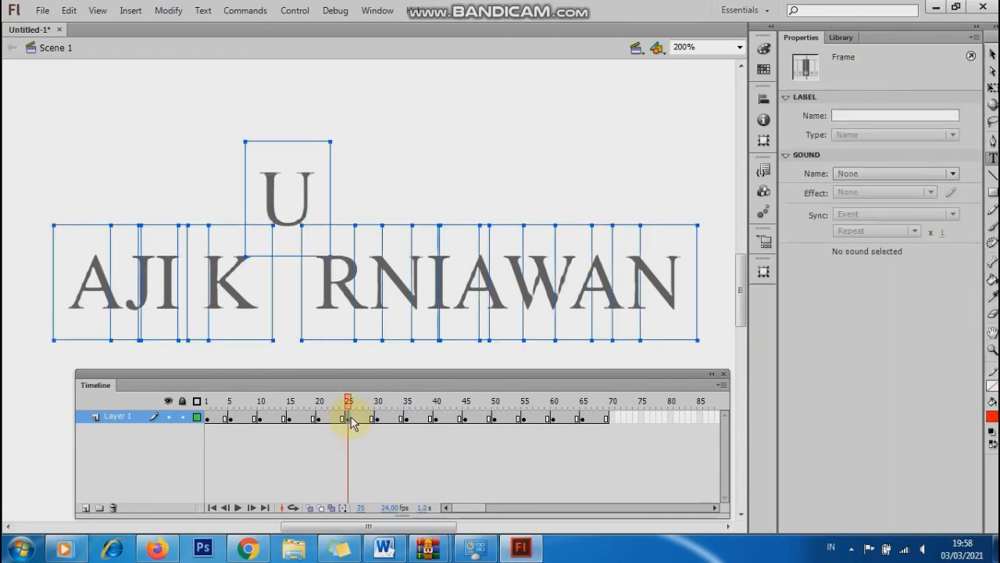
Colour the raised U at frame 25 and K at frame 20 yellow.
{"action": "double_click", "coordinate": [276, 204]}
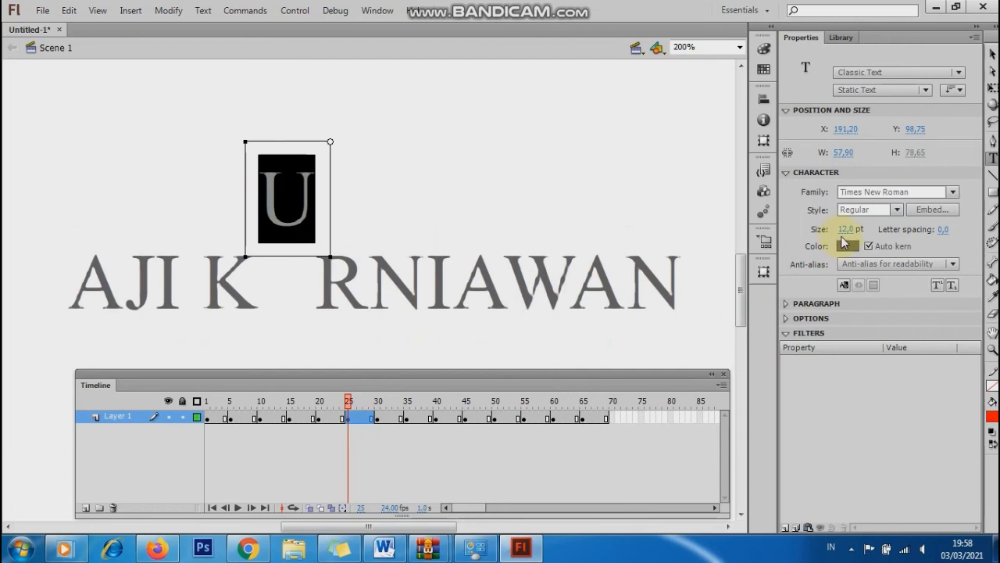
{"action": "left_click", "coordinate": [849, 247]}
{"action": "left_click", "coordinate": [985, 357]}
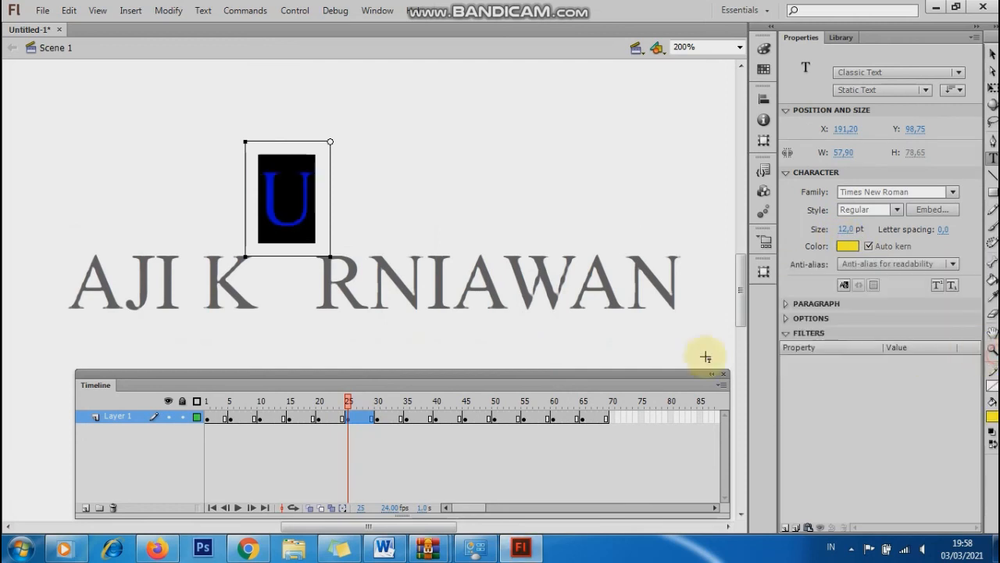
{"action": "left_click", "coordinate": [319, 419]}
{"action": "left_click", "coordinate": [319, 419]}
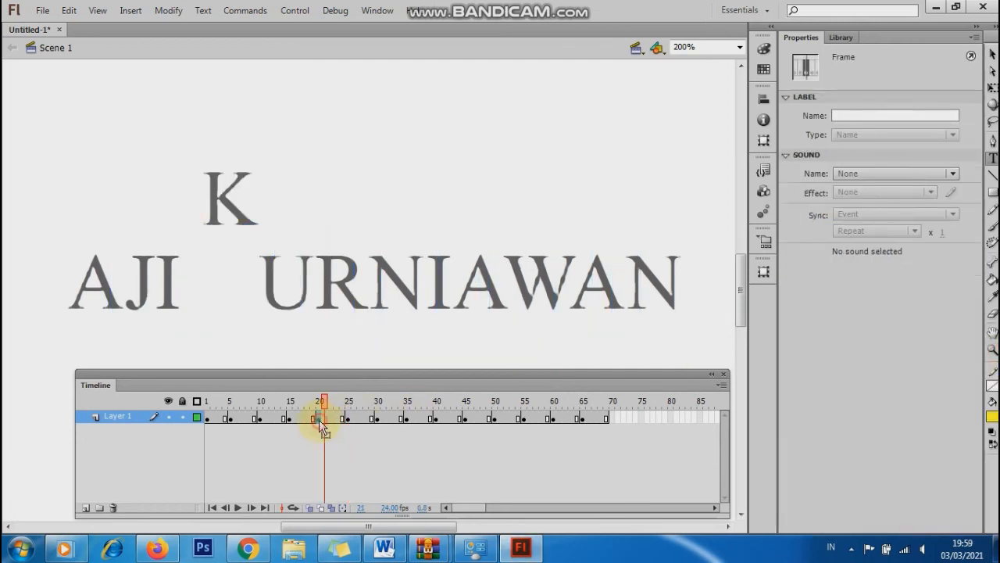
{"action": "double_click", "coordinate": [211, 202]}
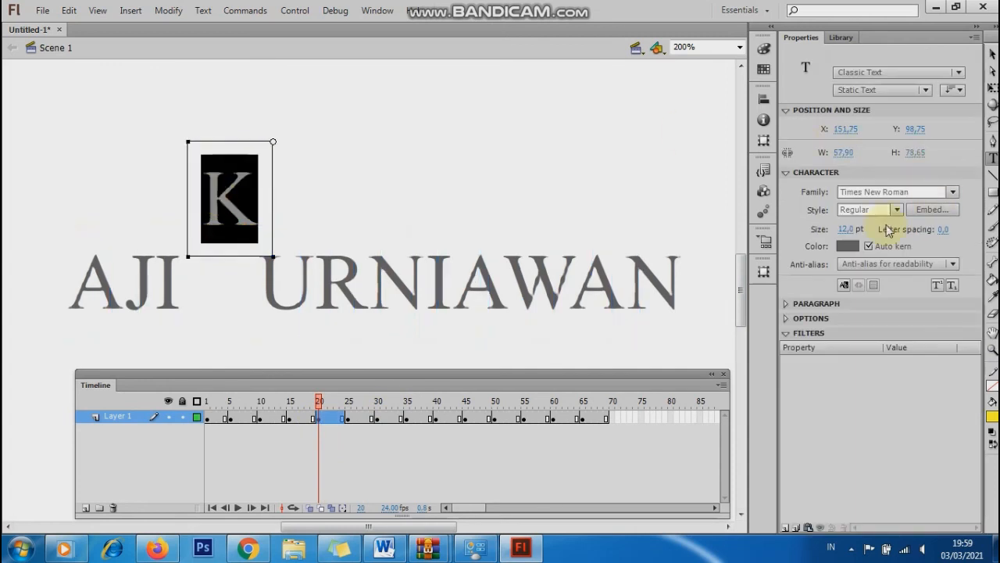
{"action": "left_click", "coordinate": [849, 247]}
{"action": "left_click", "coordinate": [920, 348]}
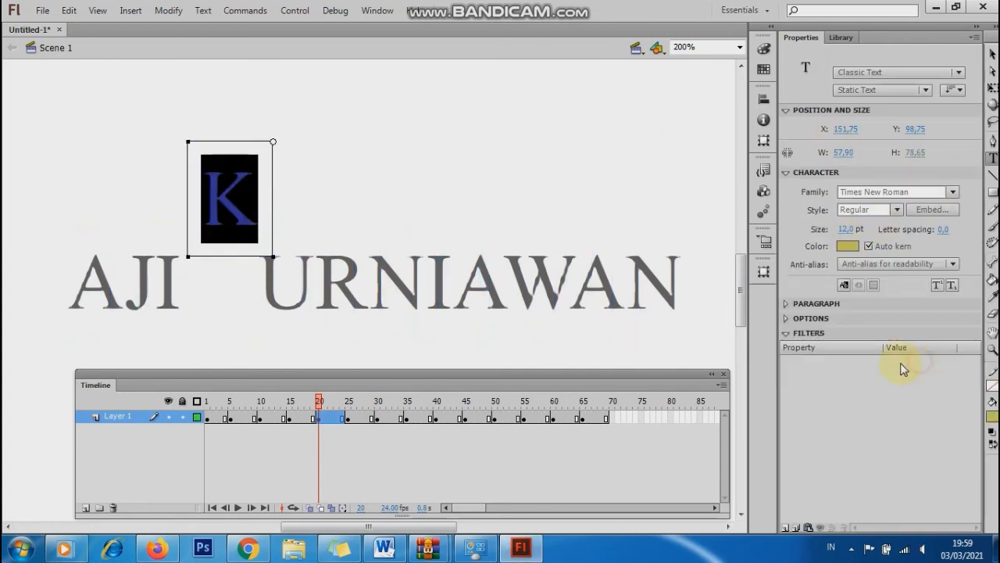
Colour the raised I at frame 15 magenta and the J at frame 10 green.
{"action": "left_click", "coordinate": [290, 419]}
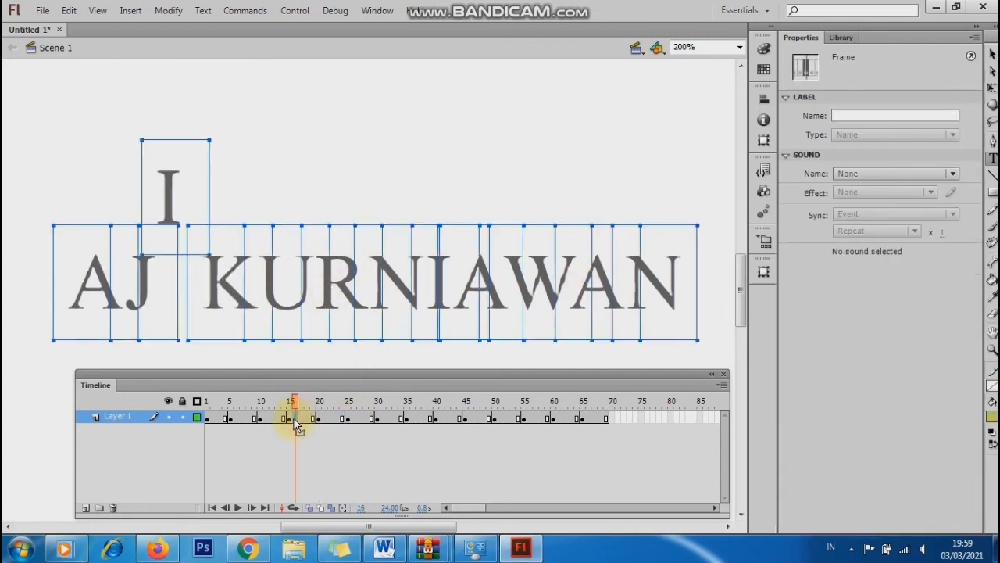
{"action": "double_click", "coordinate": [170, 199]}
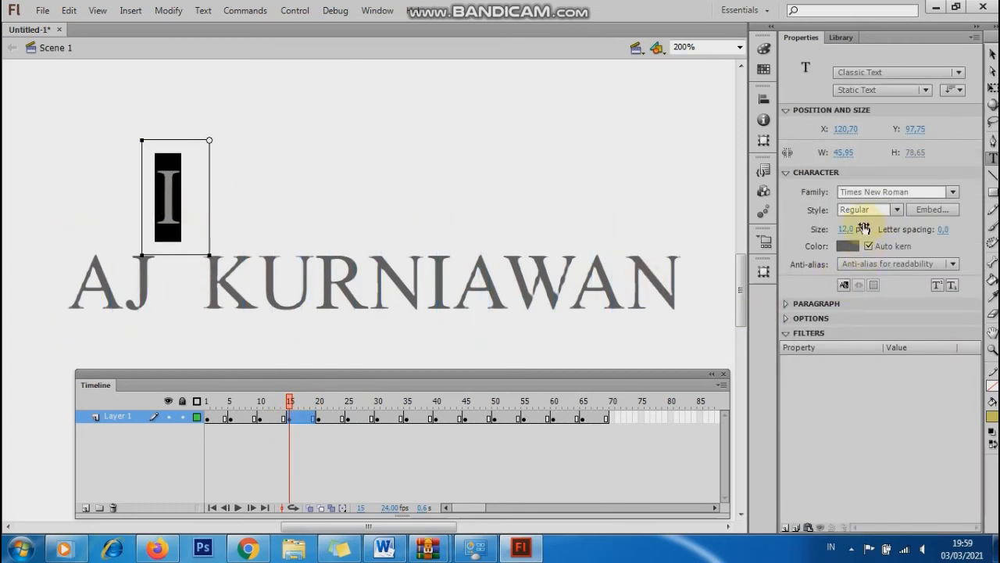
{"action": "left_click", "coordinate": [850, 247]}
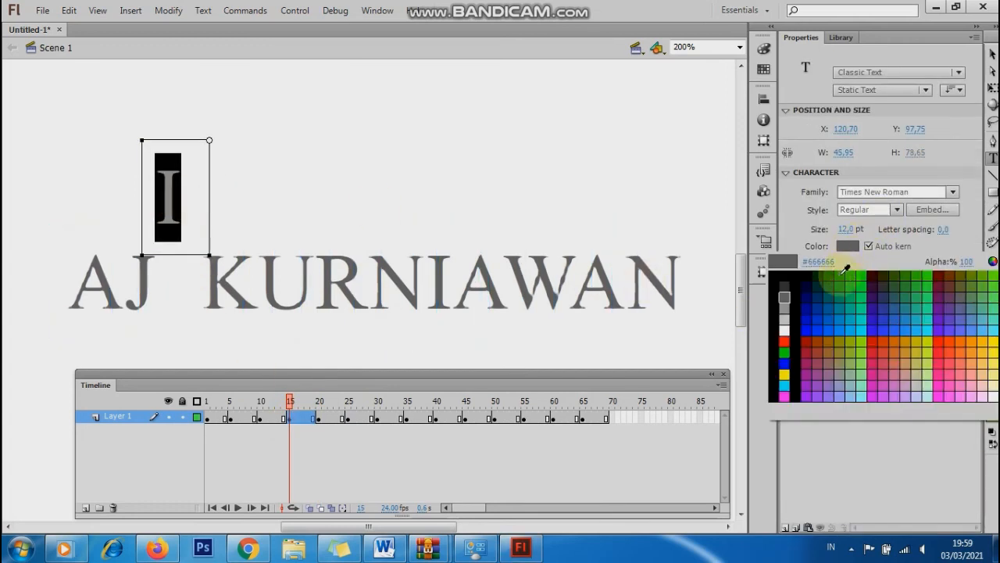
{"action": "left_click", "coordinate": [789, 391]}
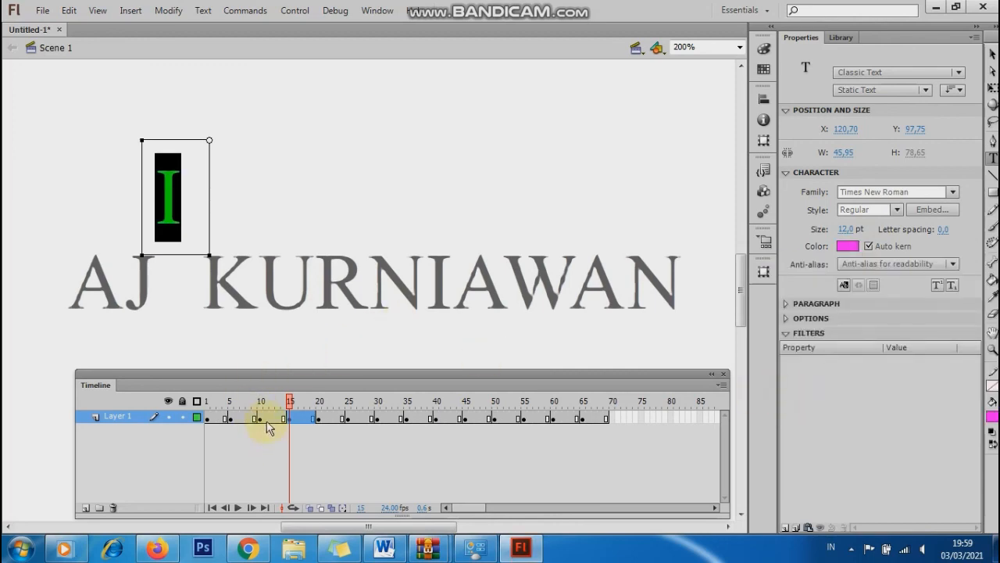
{"action": "left_click", "coordinate": [260, 420]}
{"action": "double_click", "coordinate": [139, 201]}
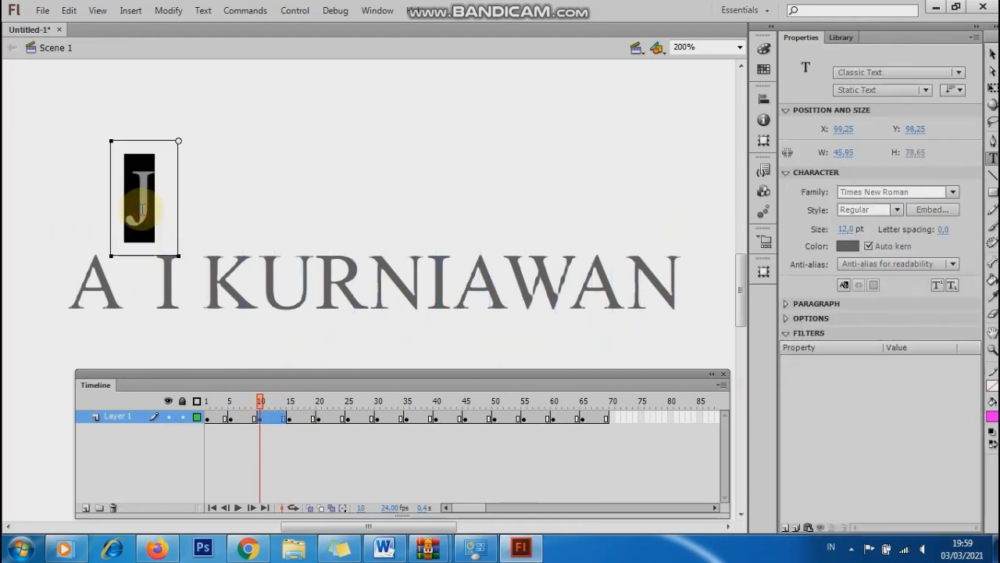
{"action": "left_click", "coordinate": [850, 247]}
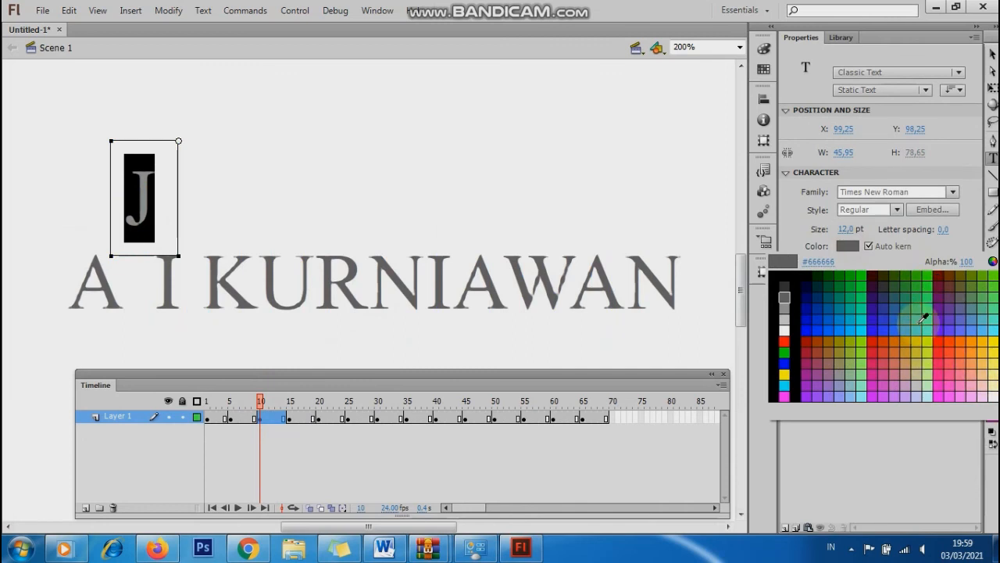
{"action": "left_click", "coordinate": [931, 280]}
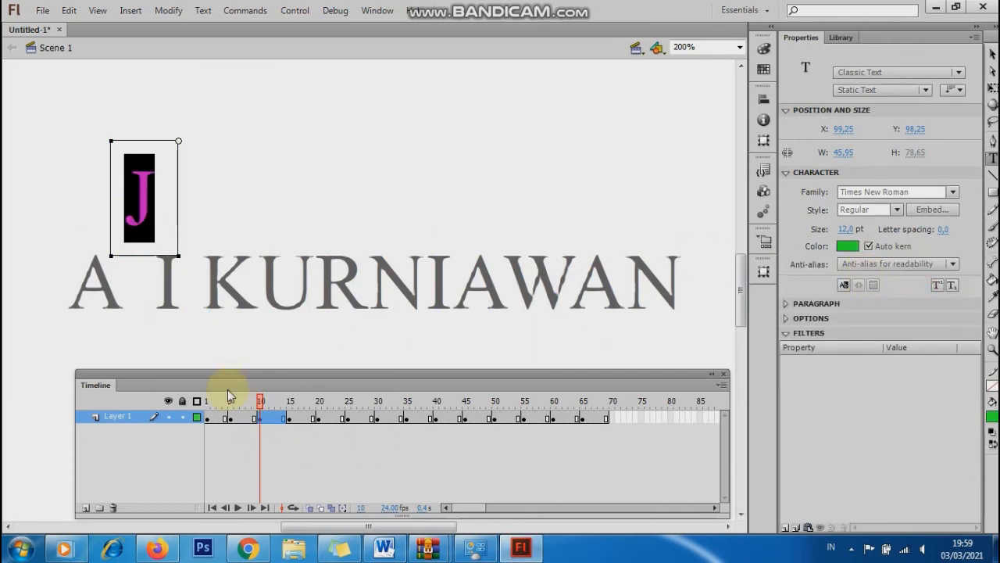
Colour the raised A at frame 5 teal and test-play the animation with Ctrl+Enter.
{"action": "left_click", "coordinate": [230, 420]}
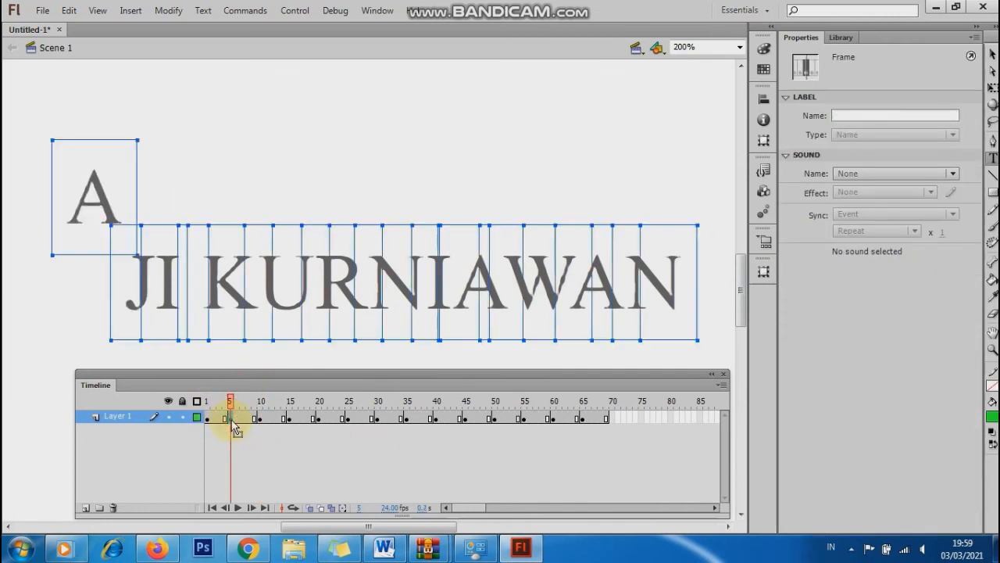
{"action": "double_click", "coordinate": [91, 195]}
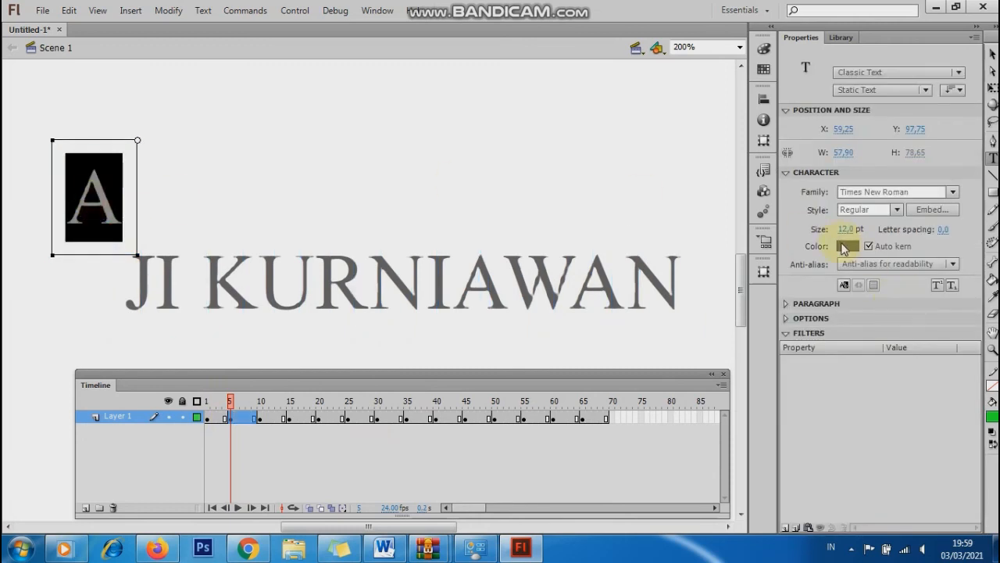
{"action": "left_click", "coordinate": [844, 248]}
{"action": "left_click", "coordinate": [976, 308]}
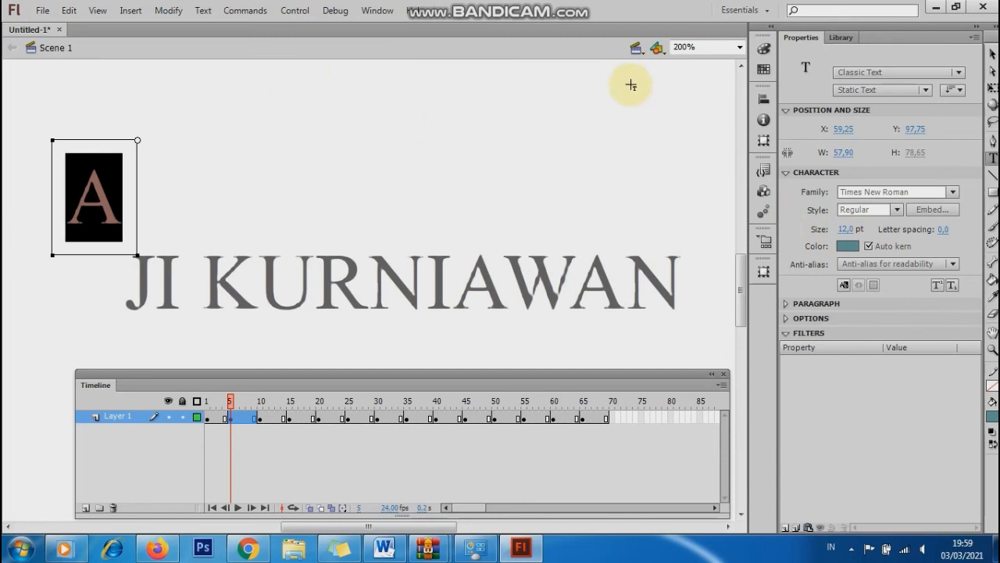
{"action": "left_click", "coordinate": [475, 131]}
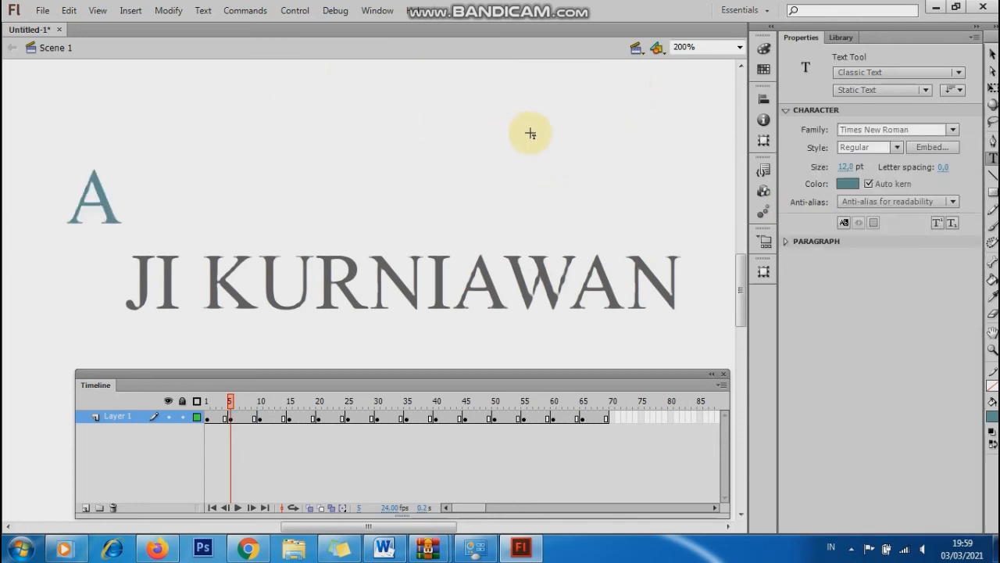
{"action": "key", "text": "ctrl+Return"}
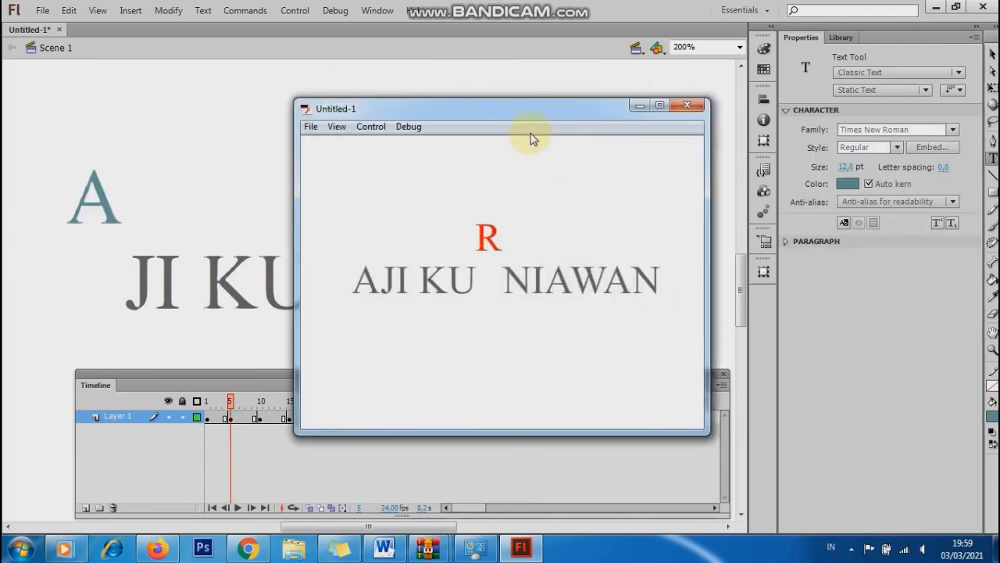